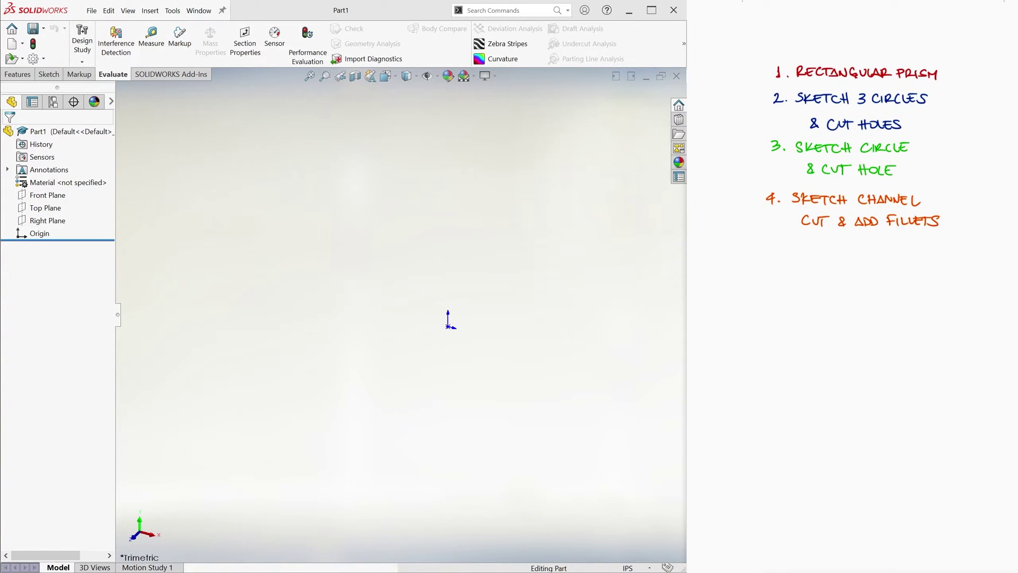
Step: Extrude a circle sketch centred on the origin into a cylinder as a demonstration
click(17, 74)
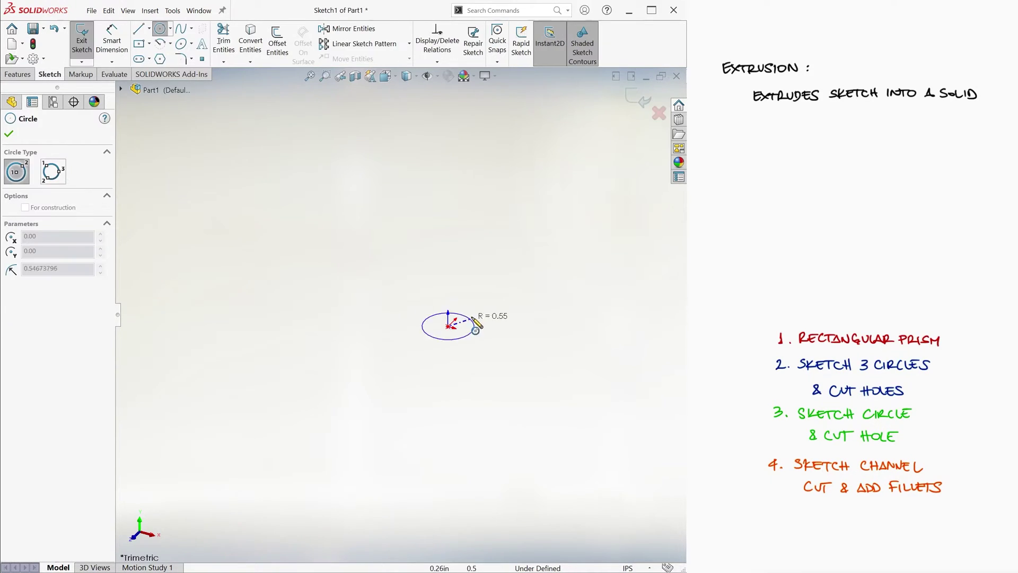
click(497, 297)
key(Escape)
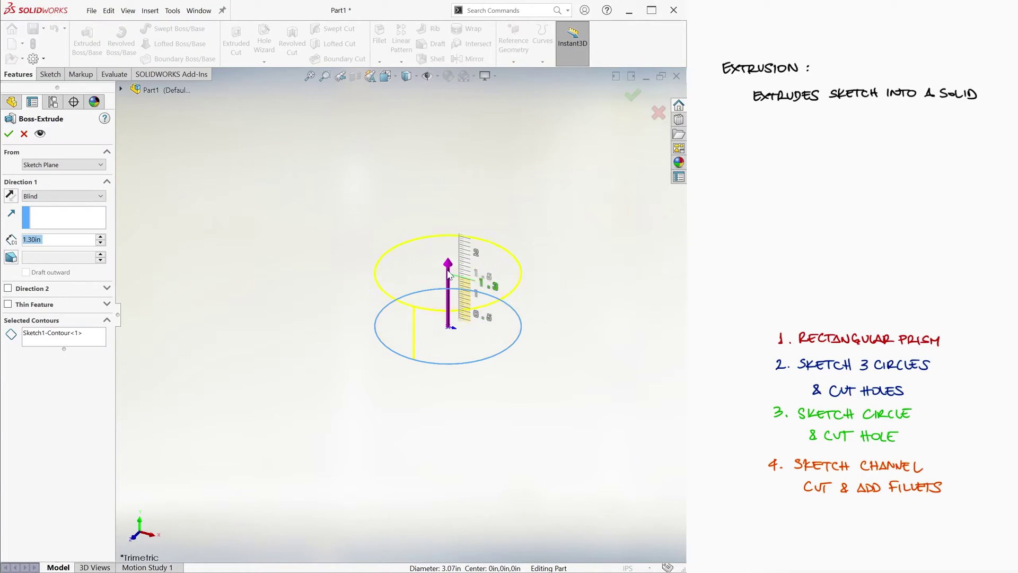
drag(453, 238, 452, 137)
key(Return)
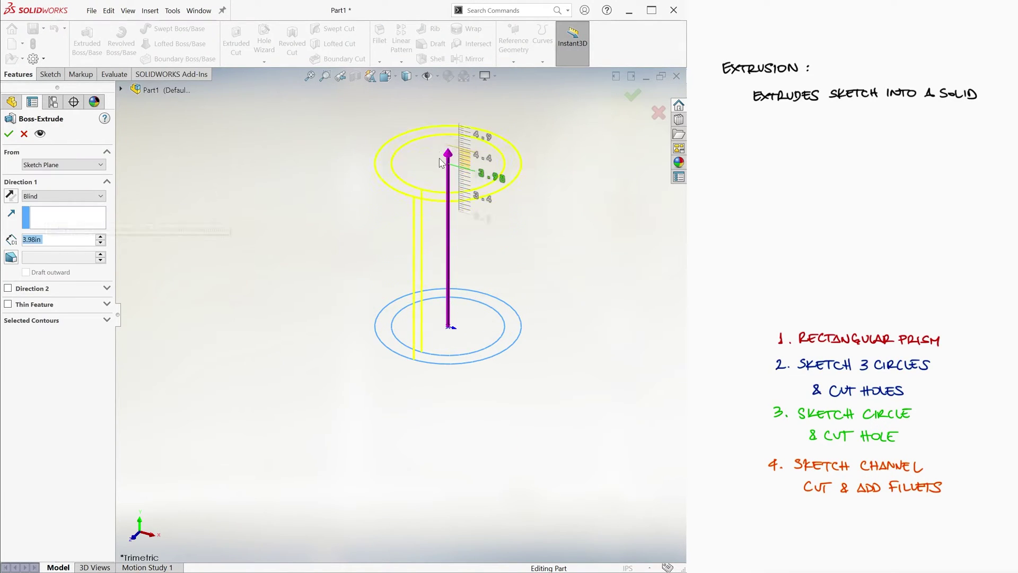
Step: Extrude the two-circle sketch into a tube and the origin rectangle into a solid block
click(629, 104)
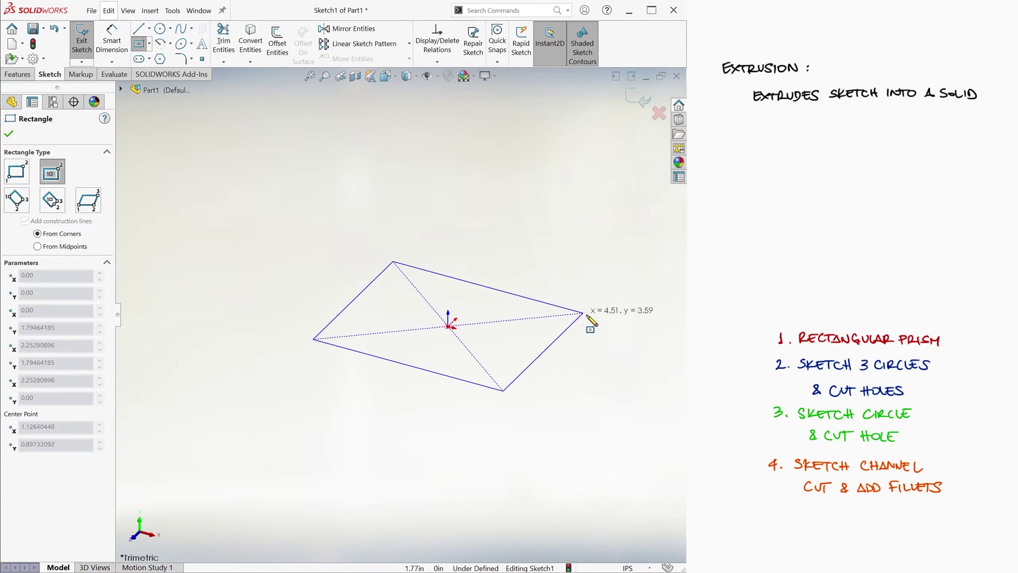
click(574, 317)
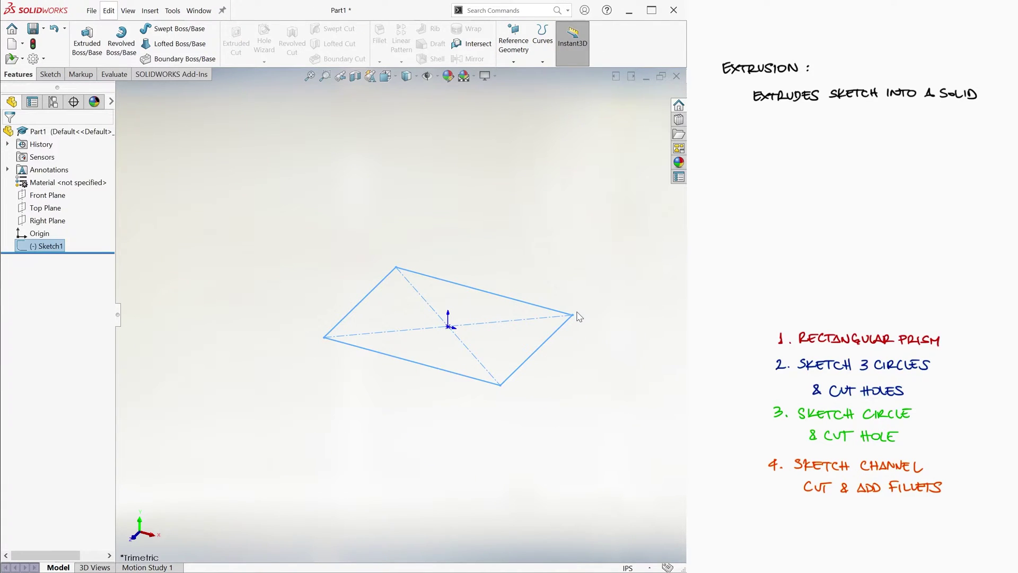
click(87, 40)
drag(452, 244, 452, 147)
key(Return)
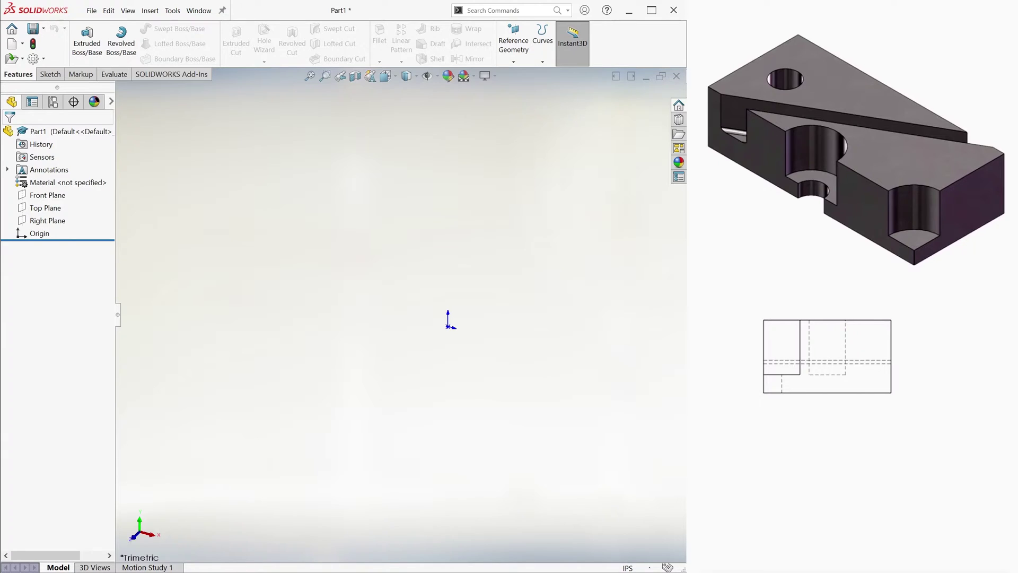
Step: Begin a new sketch, Sketch2, on the Front Plane
click(50, 75)
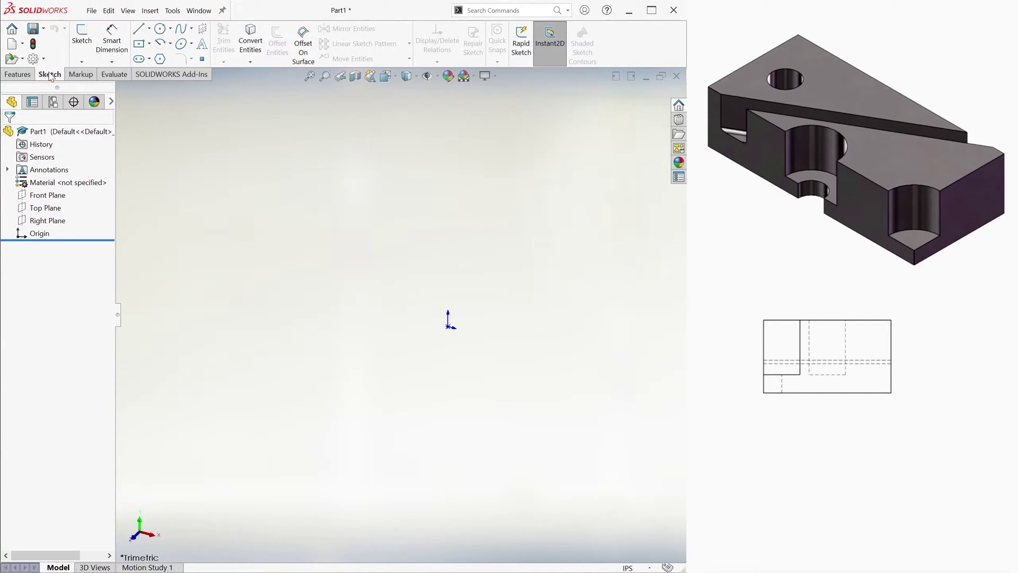
click(86, 39)
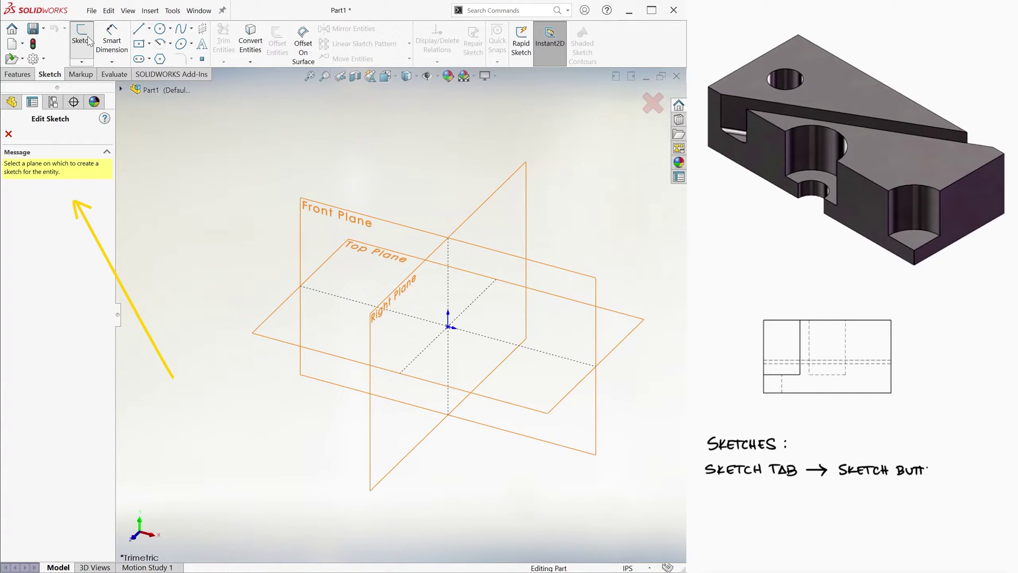
click(329, 232)
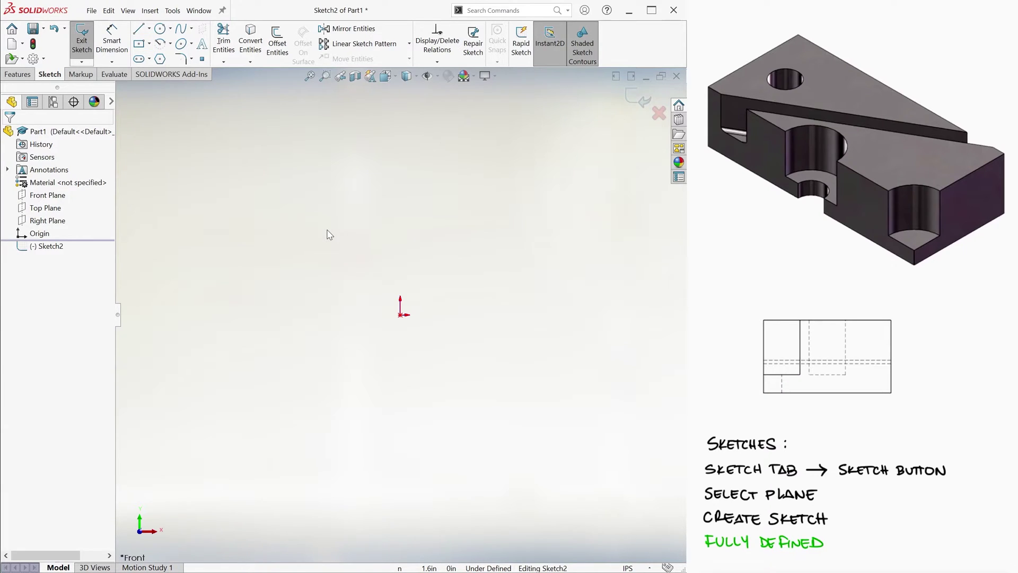
Step: Draw four connected lines forming a rectangle above the origin, closing at the starting corner
click(138, 29)
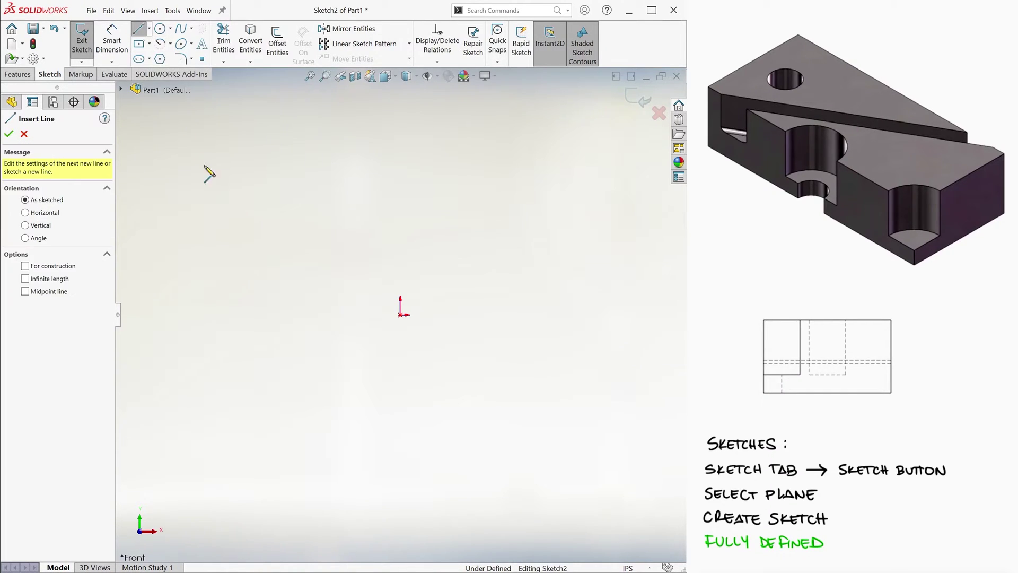
click(312, 254)
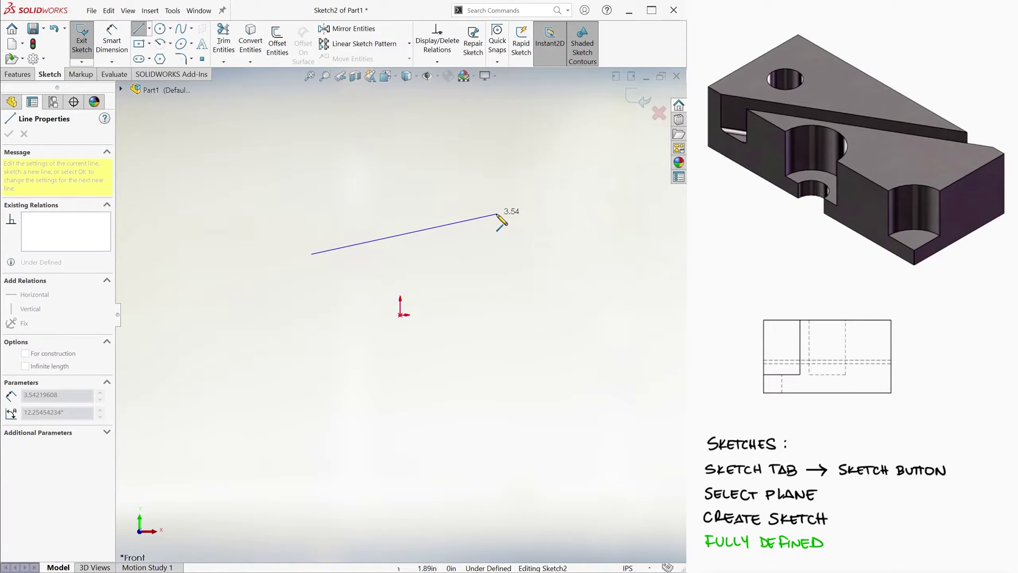
click(502, 254)
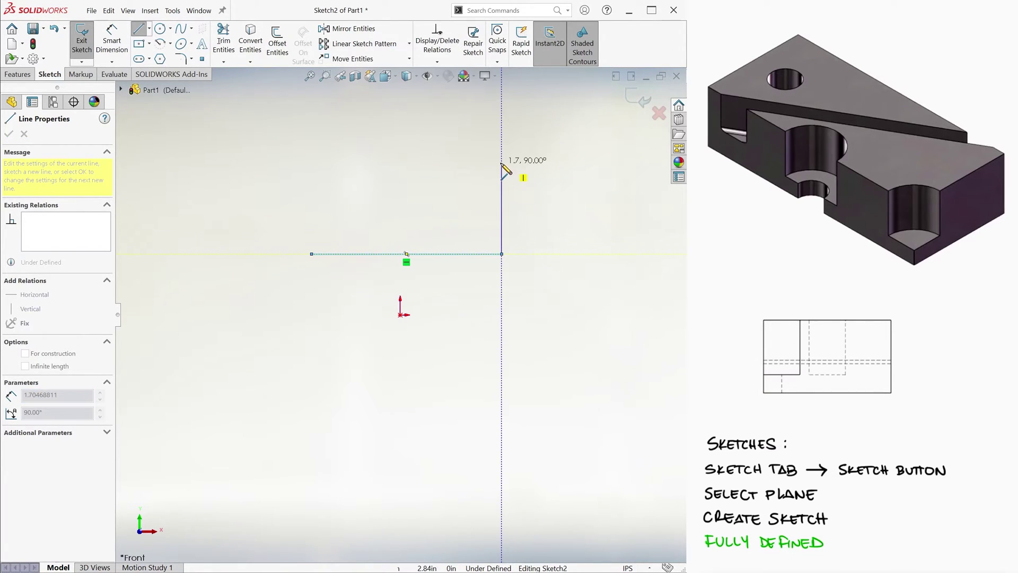
click(502, 163)
click(311, 163)
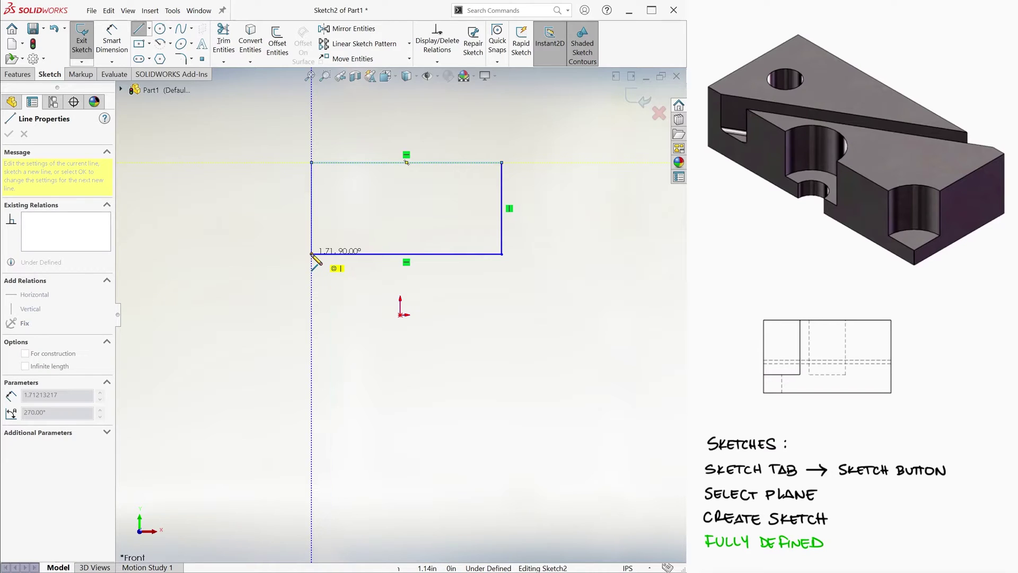
click(312, 254)
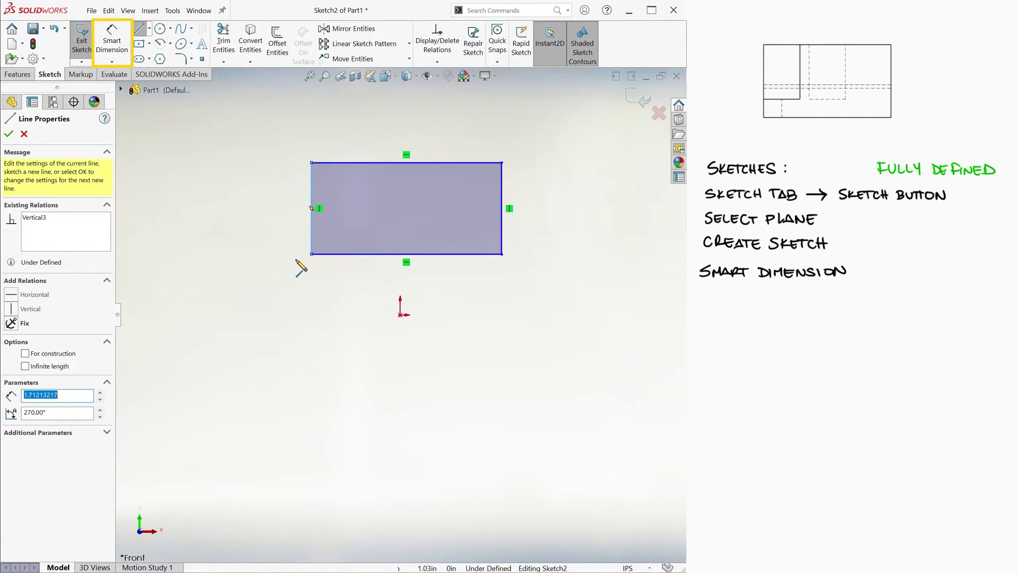
Step: Dimension the rectangle 8.00 wide and 2.00 tall with Smart Dimension
key(d)
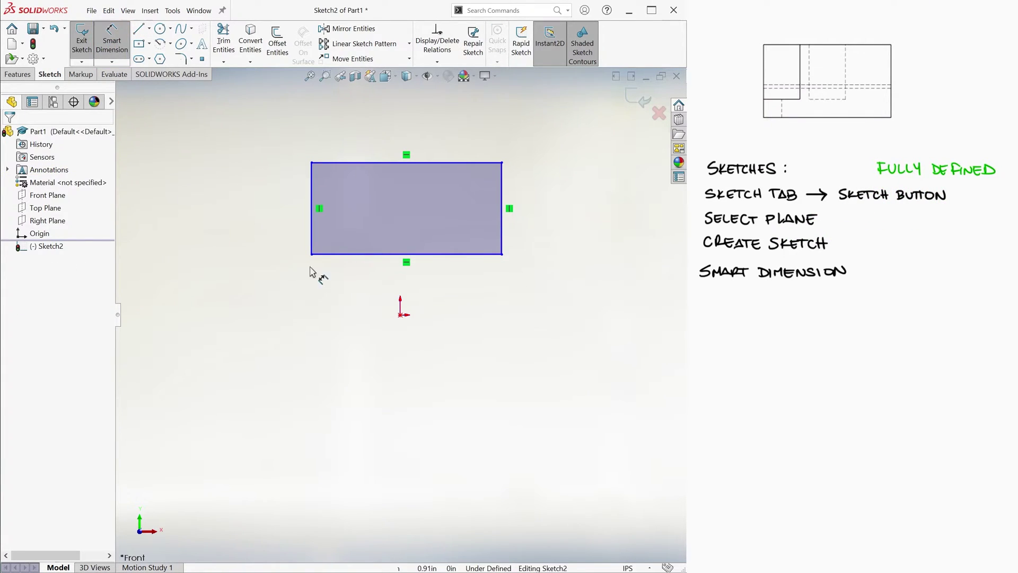
click(375, 254)
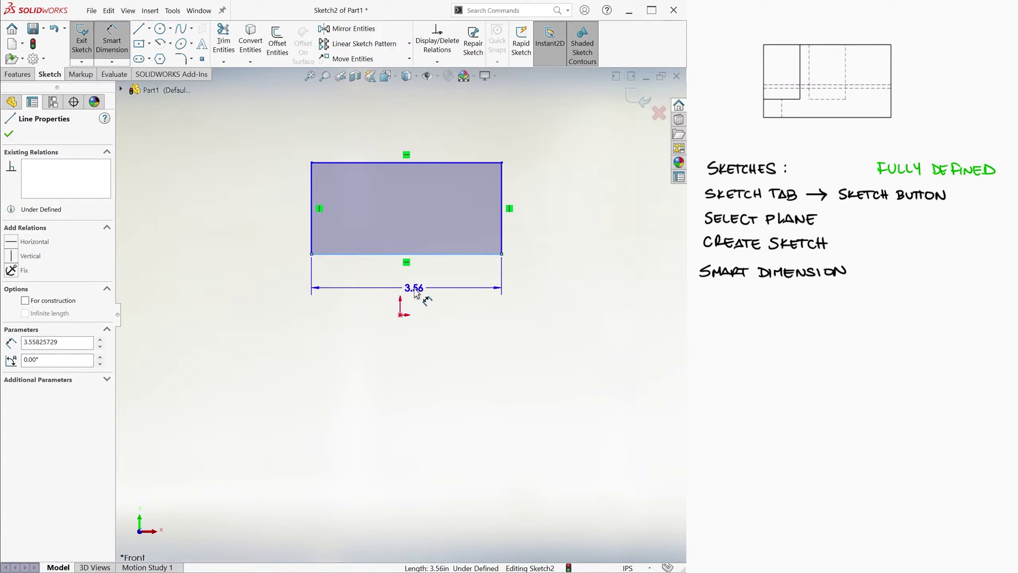
click(421, 295)
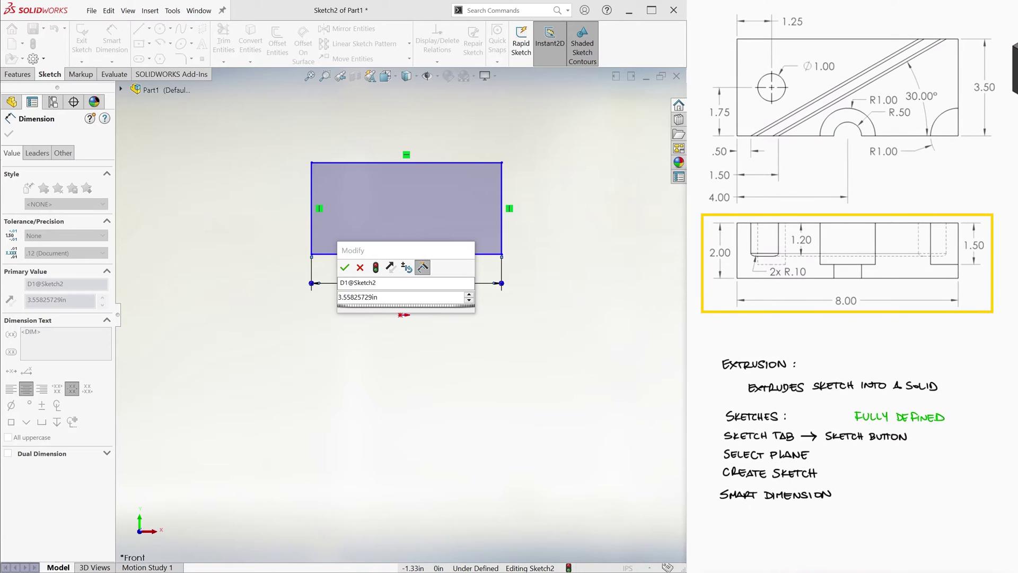
text(8)
key(Return)
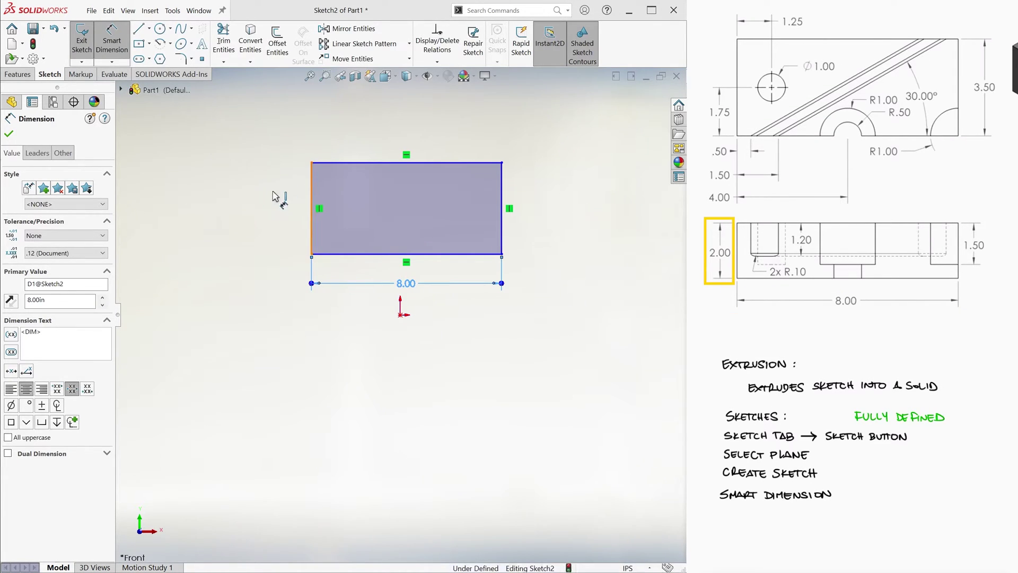
click(312, 207)
click(259, 207)
text(2)
key(Return)
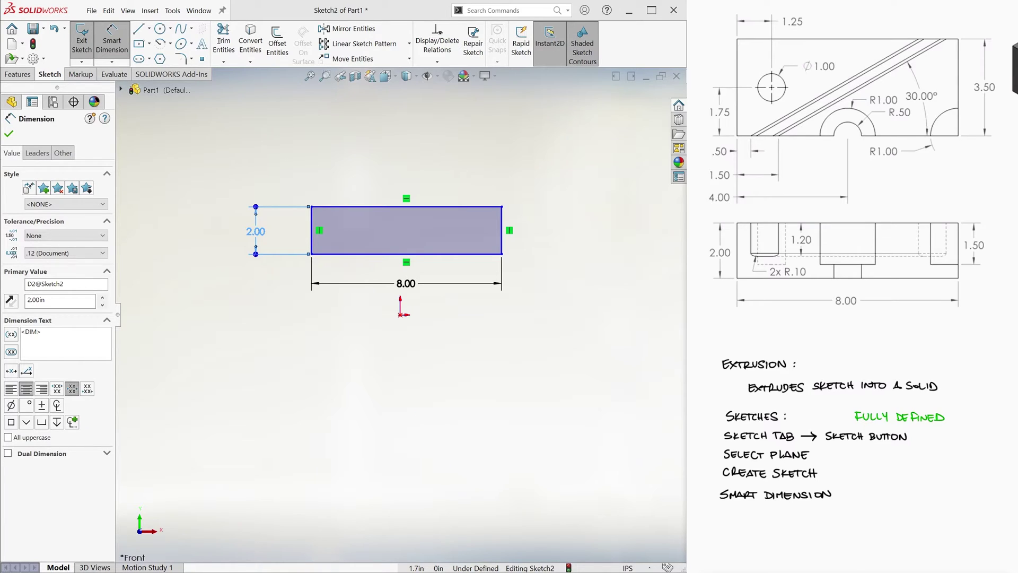
key(Escape)
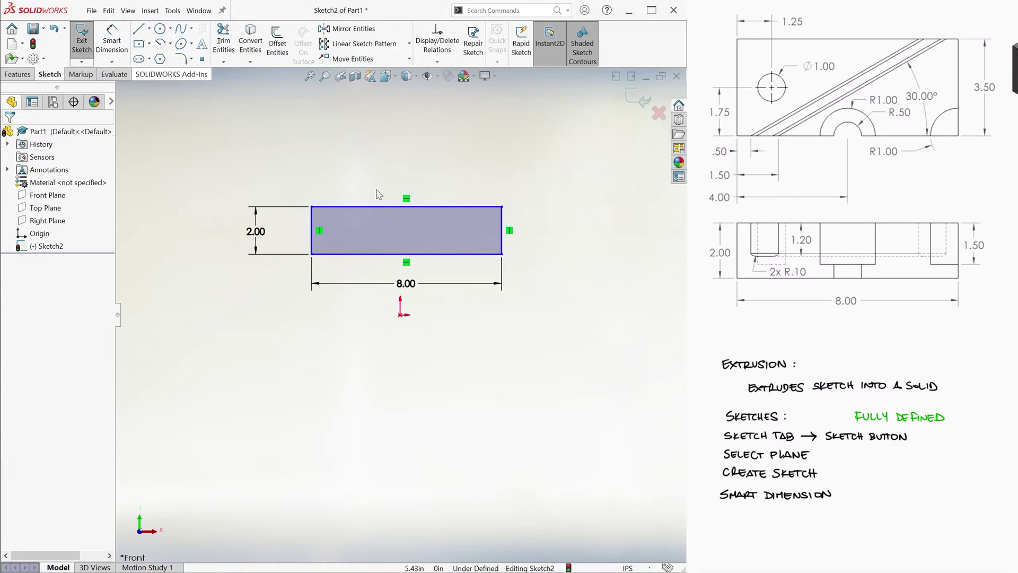
Step: Offset the rectangle from the origin: bottom edge 1.00 above, left edge 4.00 across
drag(411, 231, 444, 248)
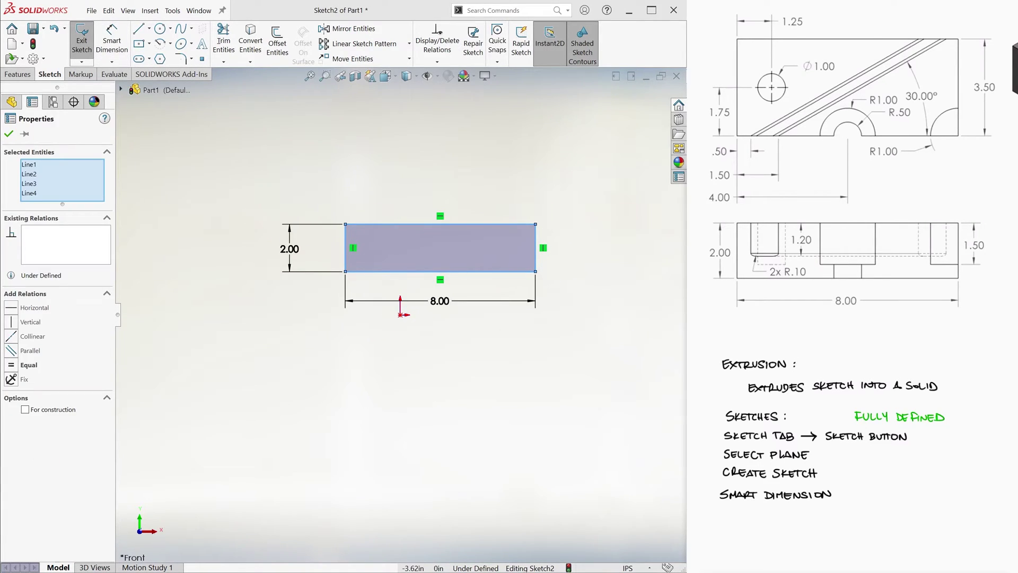
right_drag(355, 233, 352, 220)
click(400, 314)
click(398, 272)
click(281, 292)
text(1.00in)
key(Return)
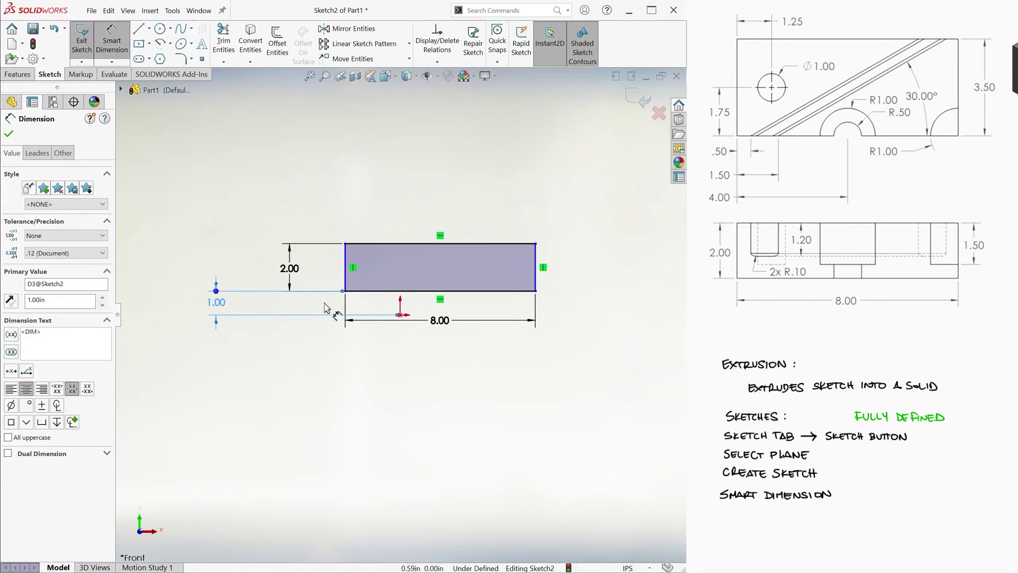
click(400, 314)
click(345, 268)
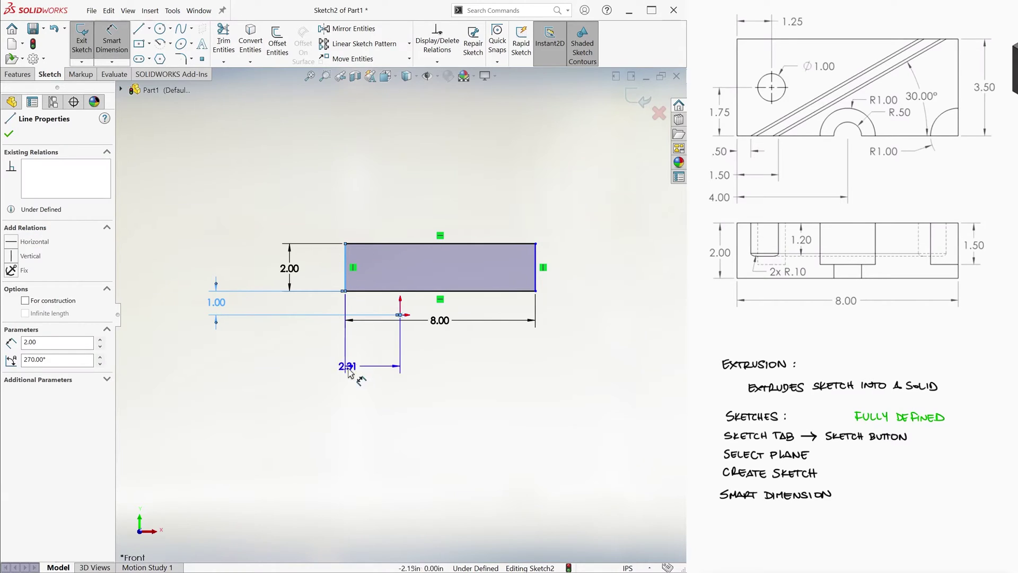
click(268, 388)
text(4.00in)
key(Return)
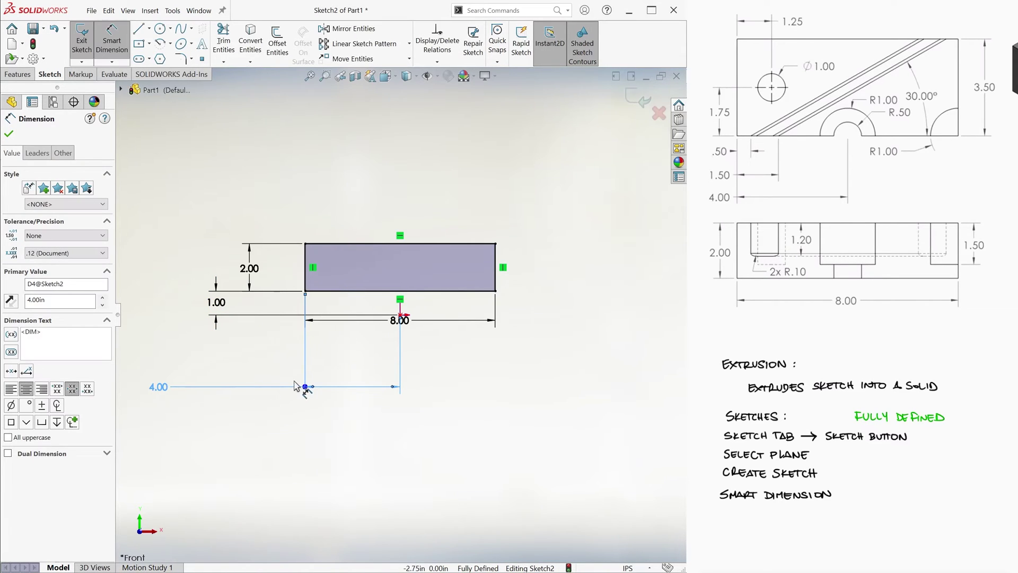
drag(158, 387, 287, 383)
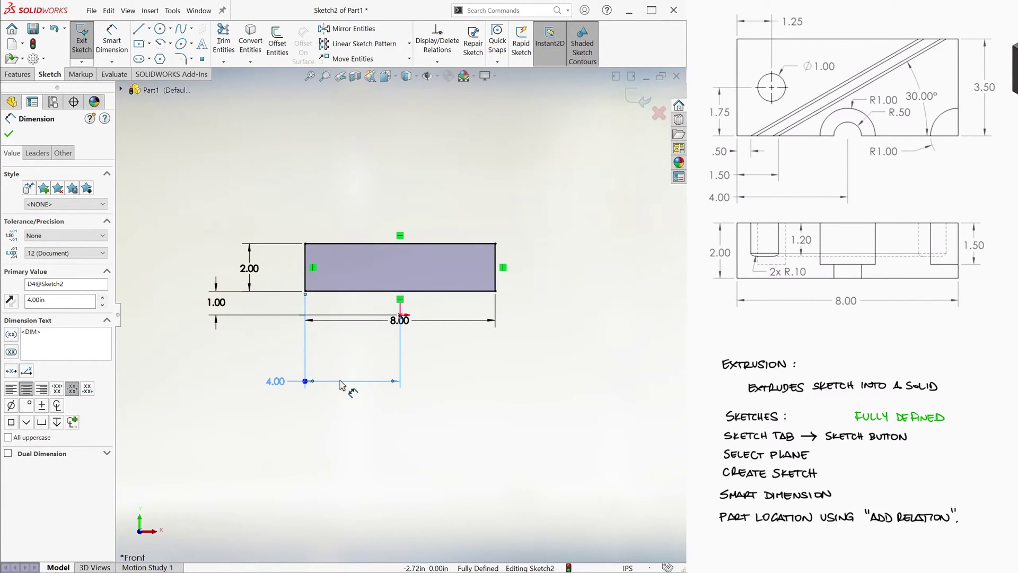
Step: Delete the 4.00 and 1.00 offset dimensions from the origin
key(Delete)
click(223, 299)
key(Delete)
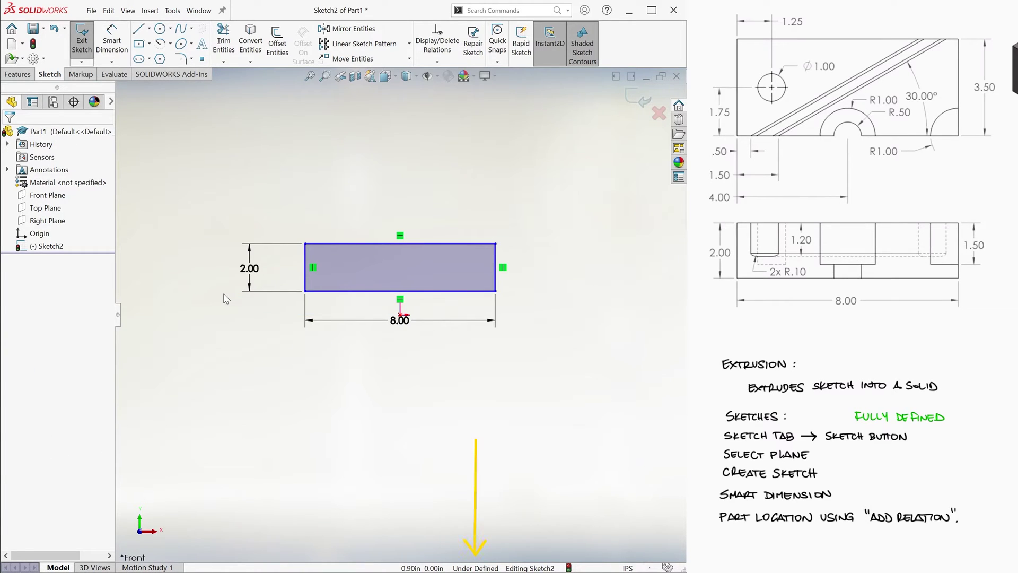
Step: Make the rectangle's bottom-left corner coincident with the origin and exit the sketch
click(445, 63)
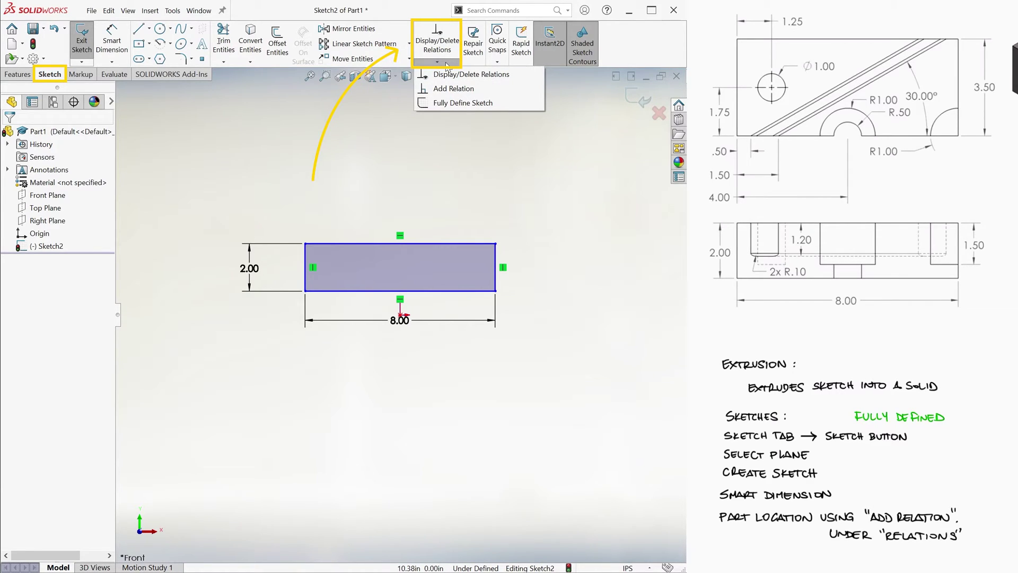
click(499, 90)
click(305, 291)
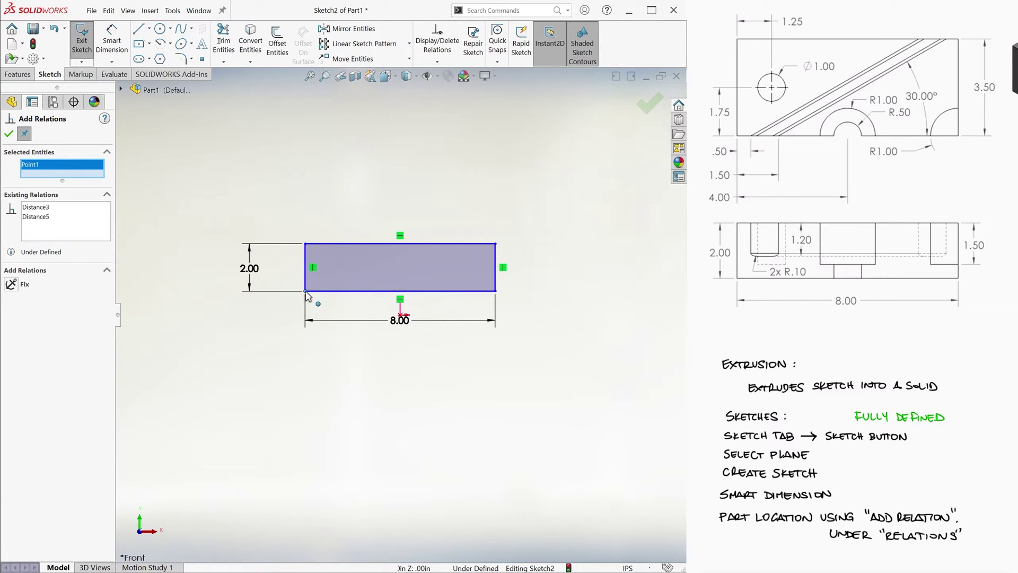
click(401, 317)
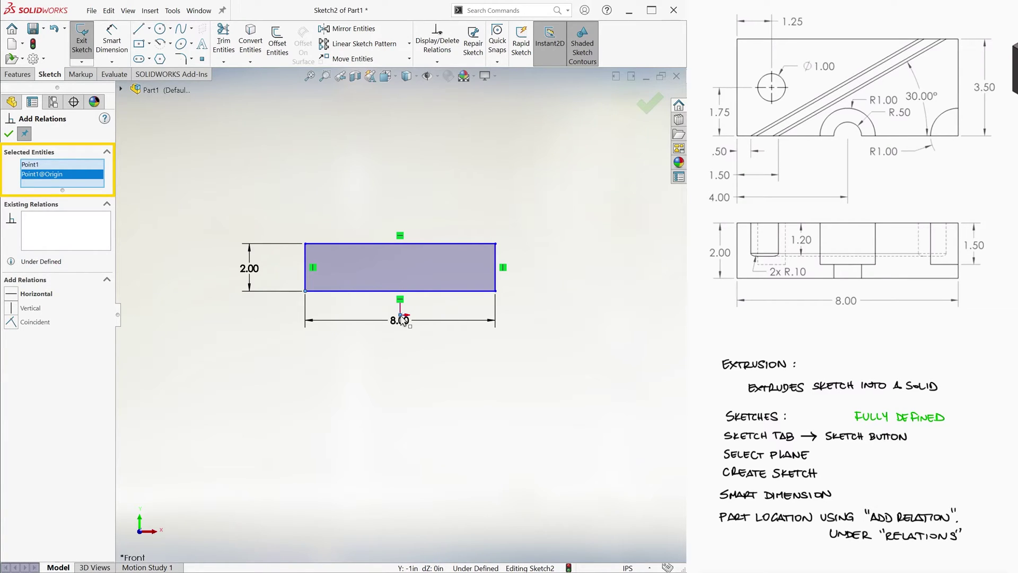
click(38, 322)
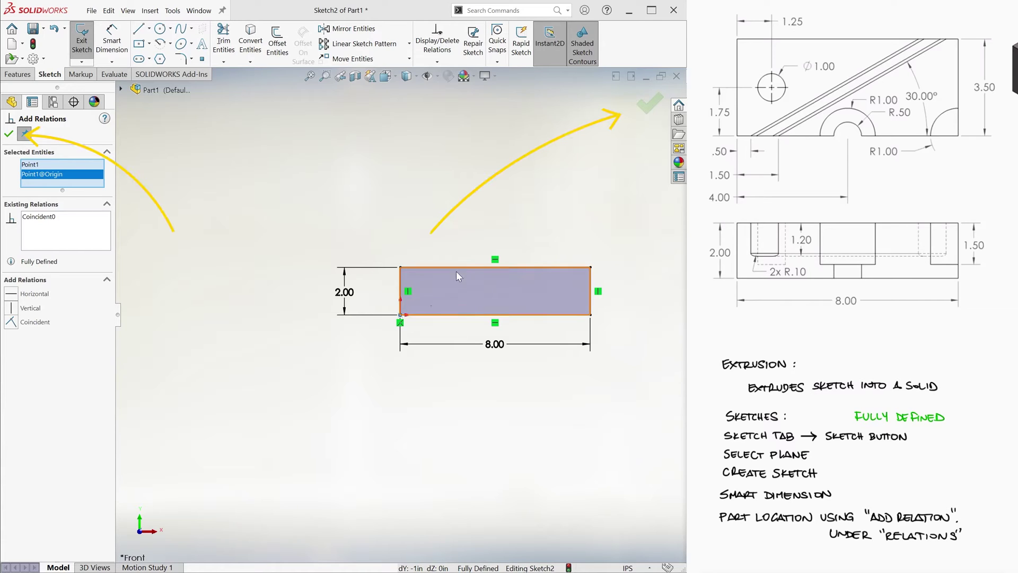
click(649, 103)
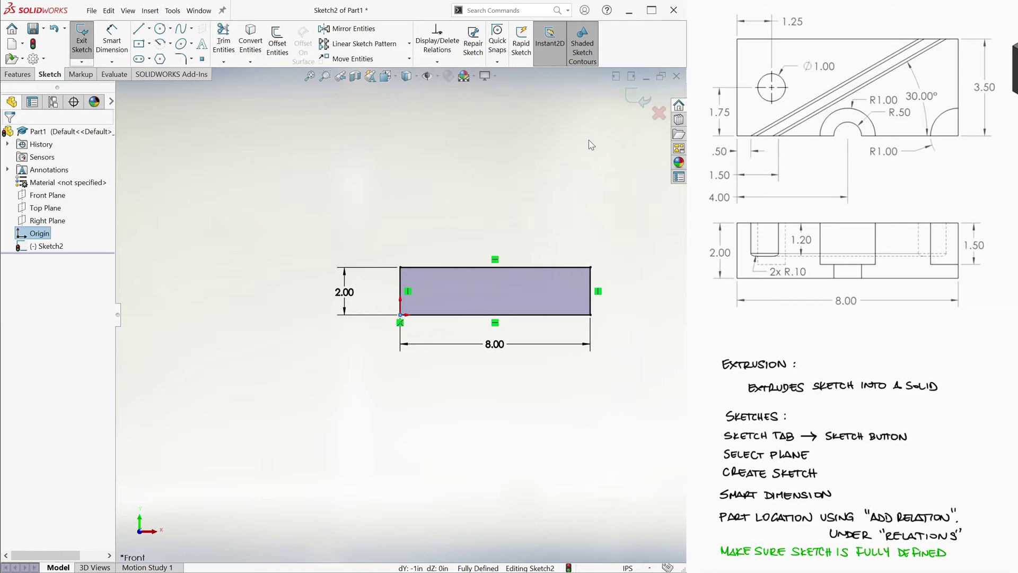
click(639, 100)
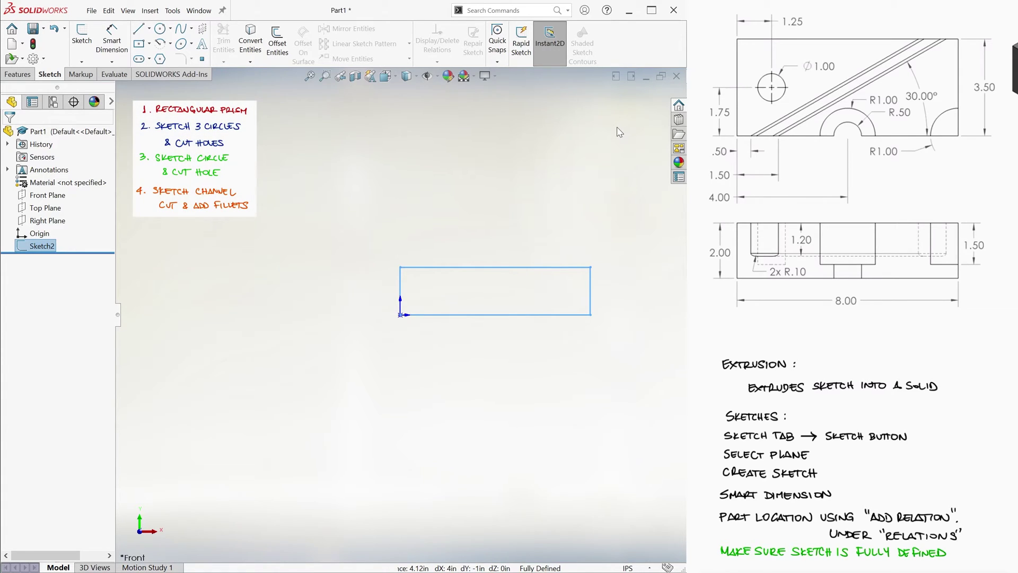
Step: Extrude Sketch2 blind to 3.50 in, forming the 8 × 2 × 3.5 base block
click(19, 74)
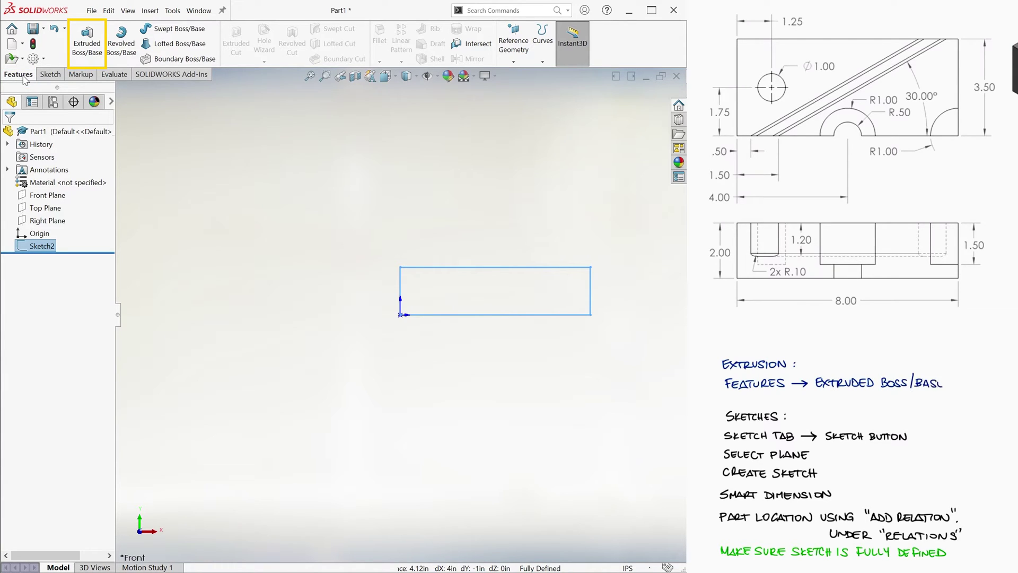
key(Escape)
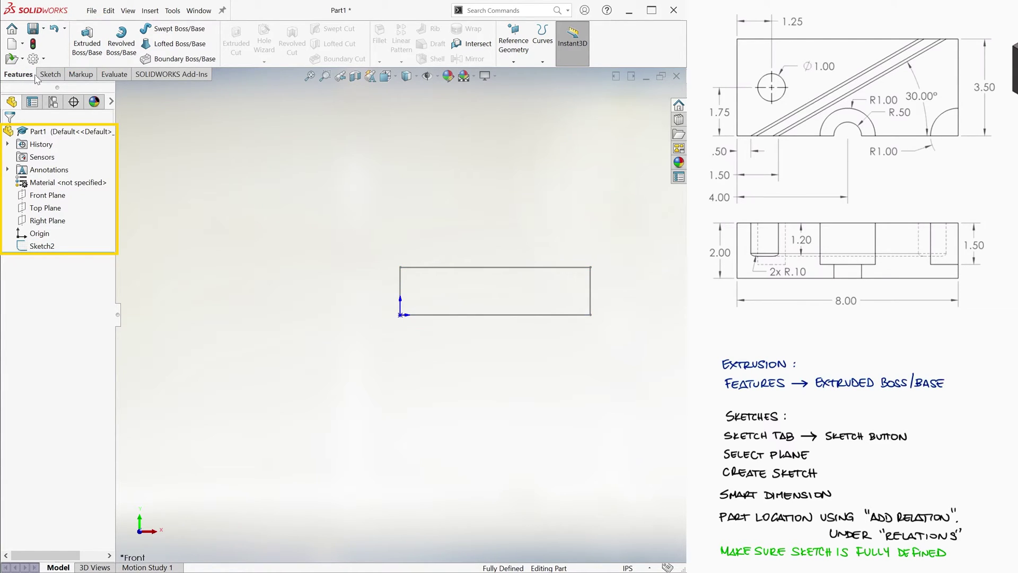
click(86, 49)
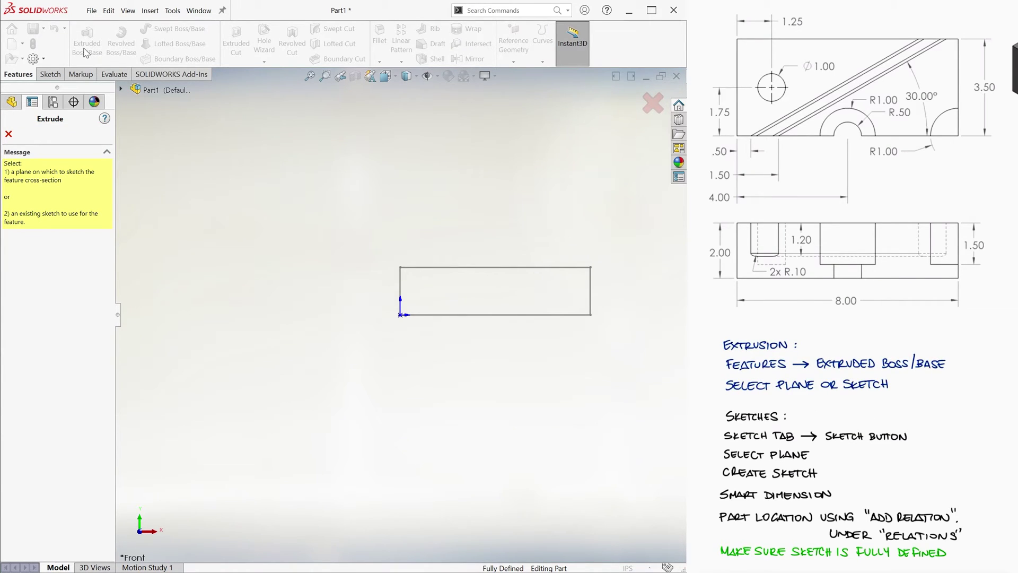
click(121, 90)
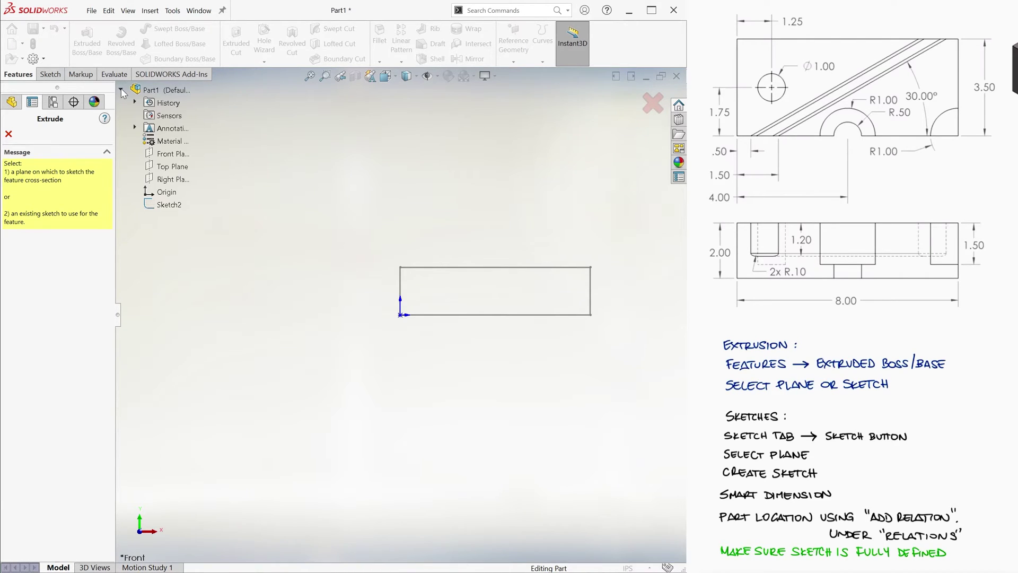
click(170, 206)
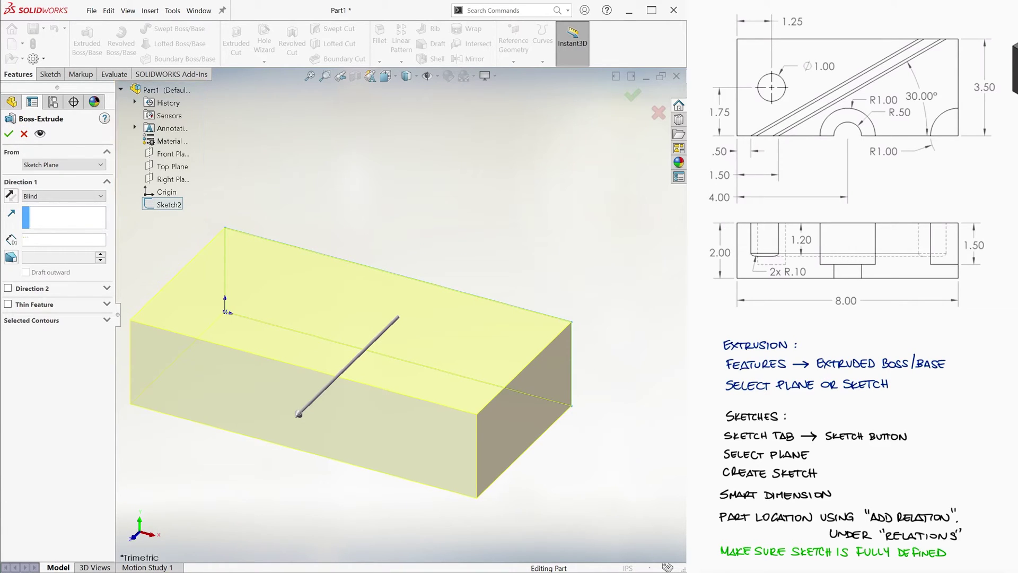
click(658, 112)
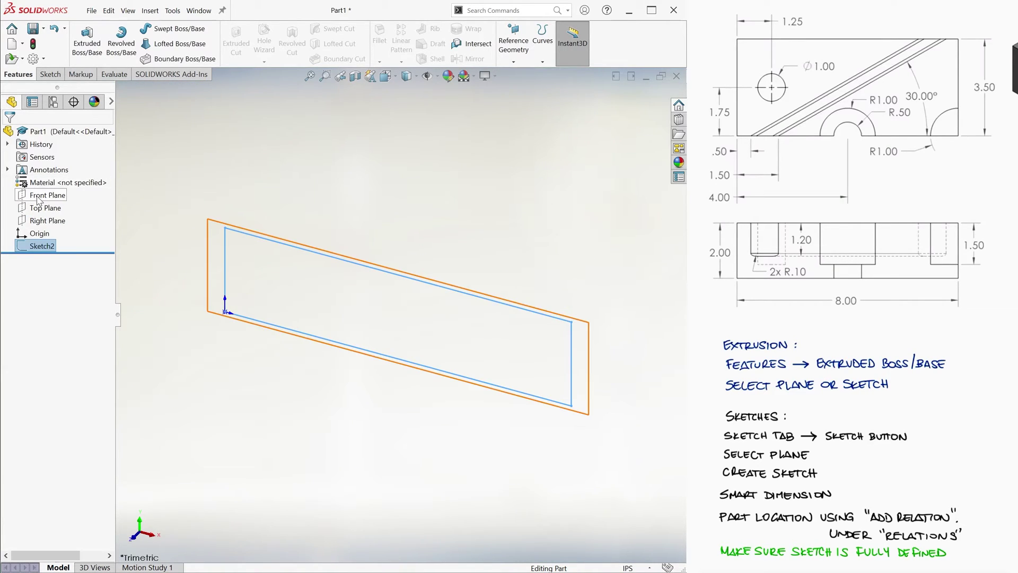
click(41, 246)
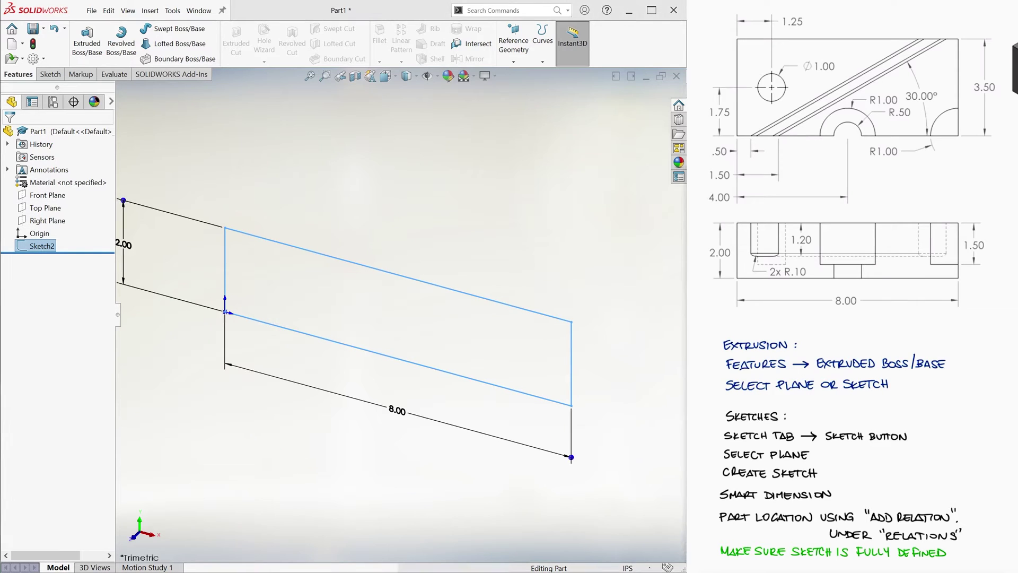
click(88, 45)
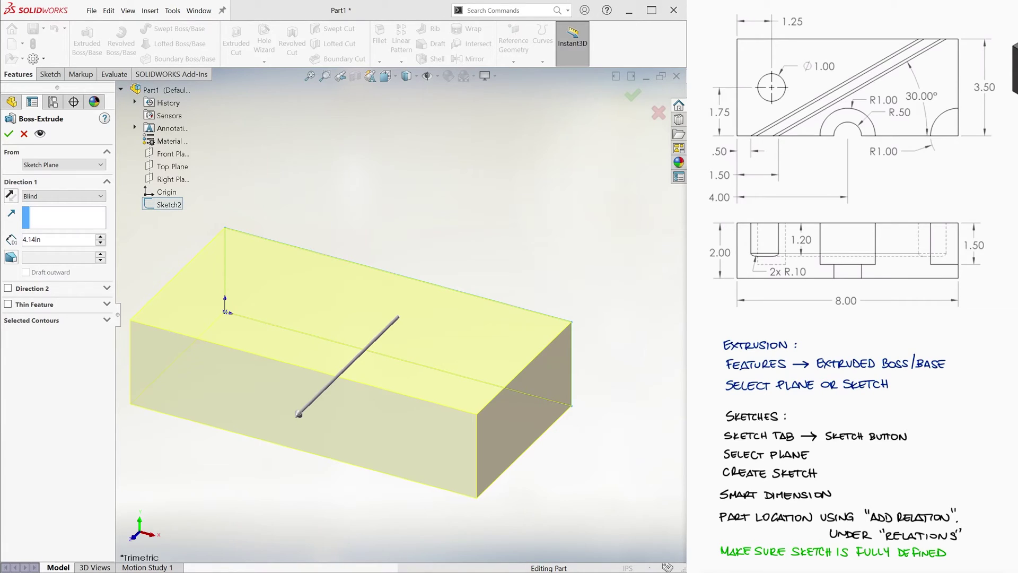
drag(895, 384, 1000, 383)
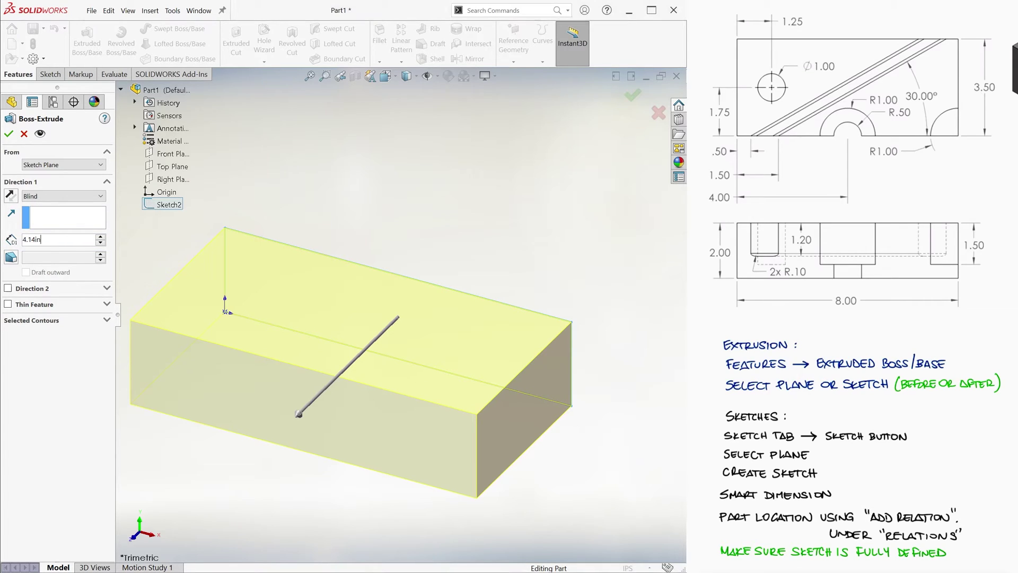
text(3.5)
key(Return)
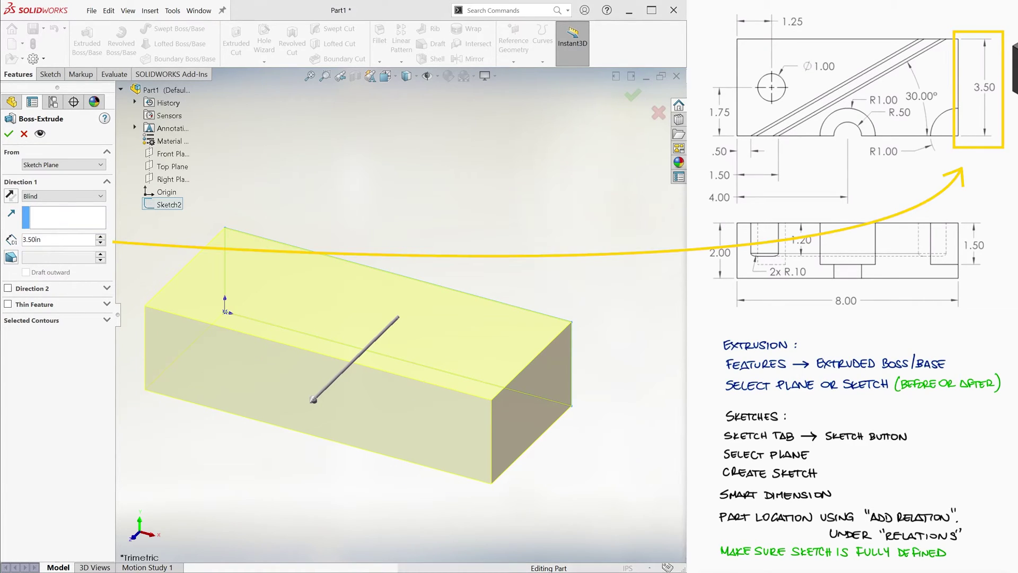
click(633, 95)
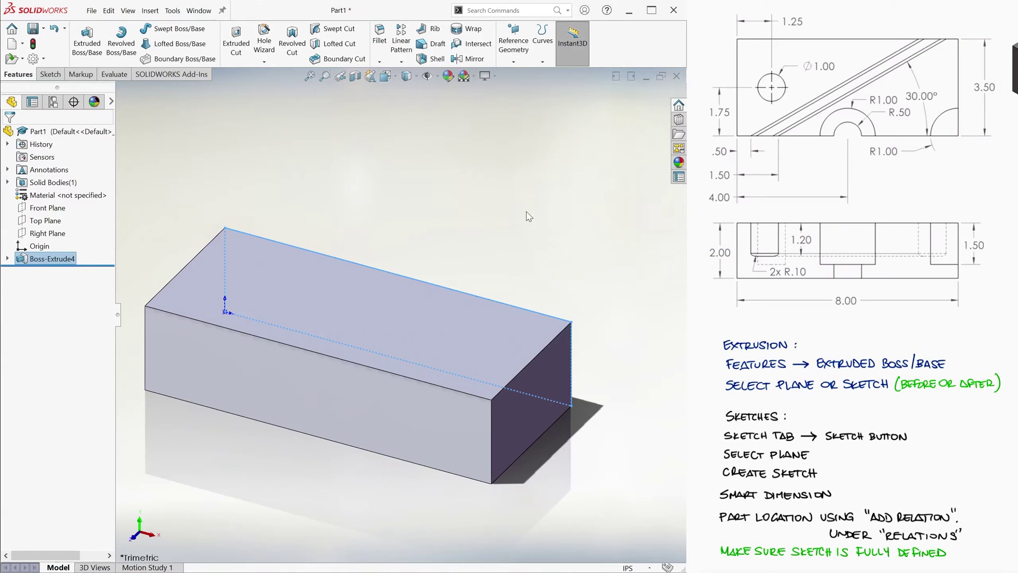
Step: Show the block isometrically and save the part as 'Sketches and Extrusions'
key(ctrl+7)
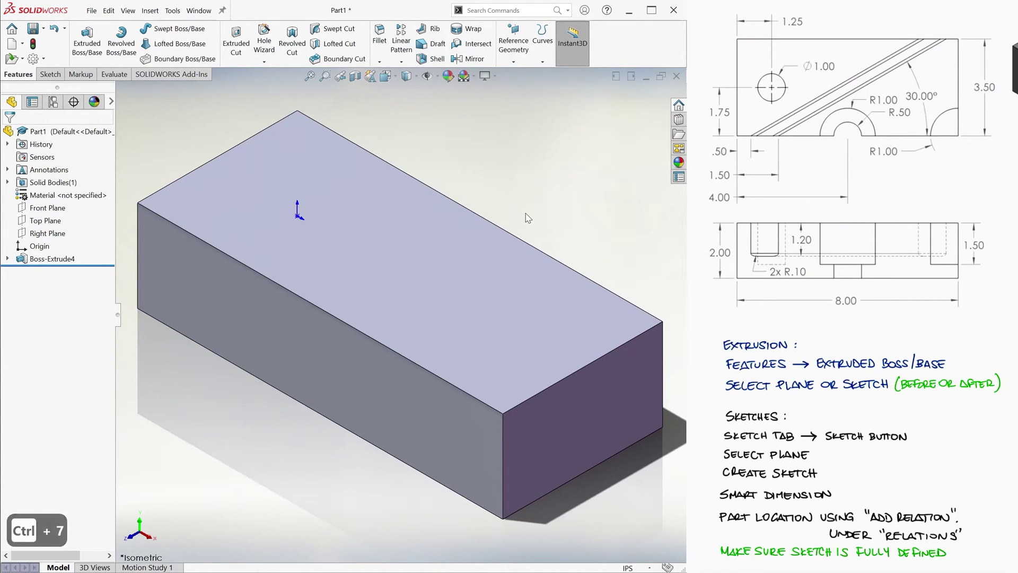
click(92, 10)
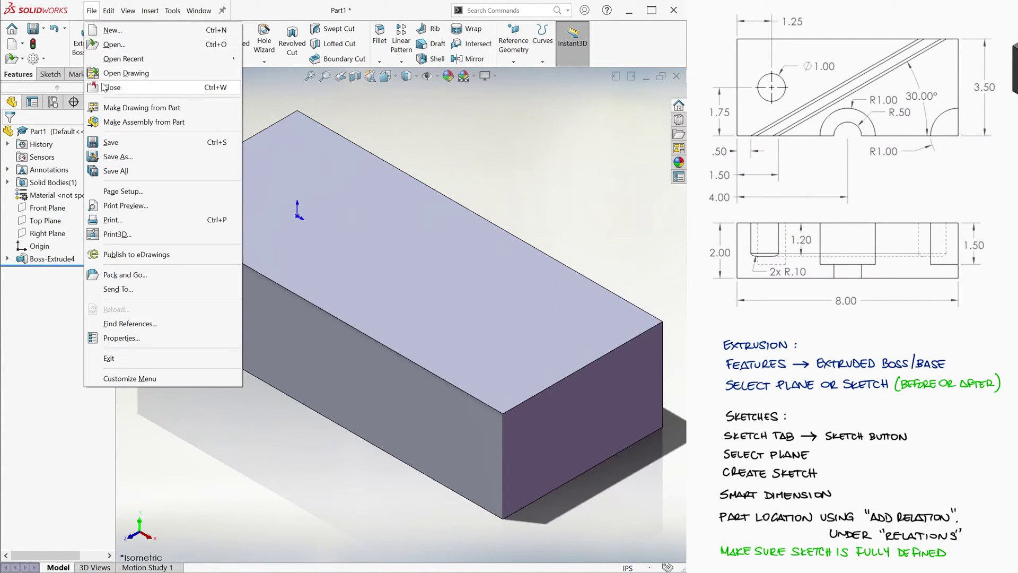
click(122, 157)
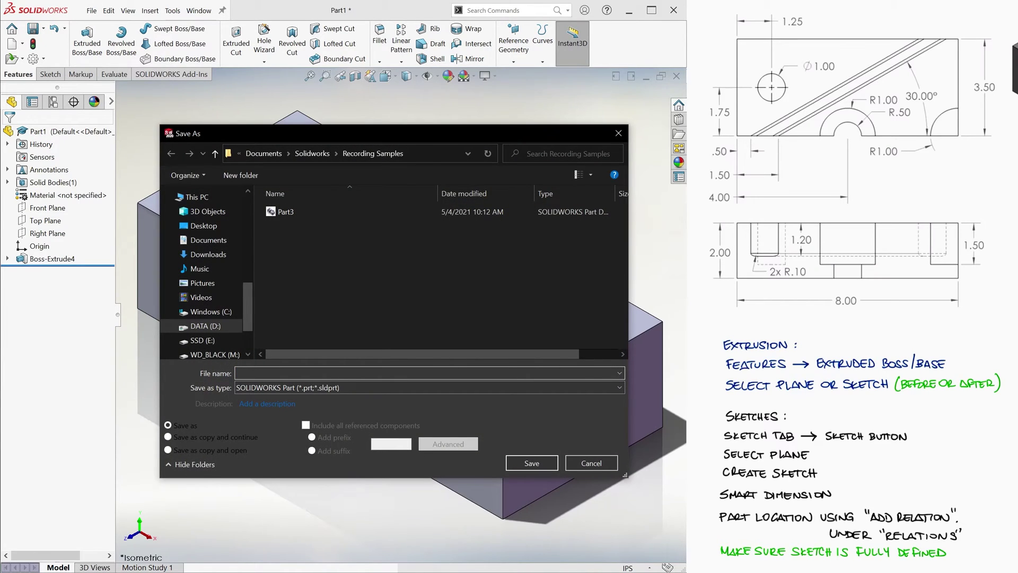
text(Sketches and Extrusions)
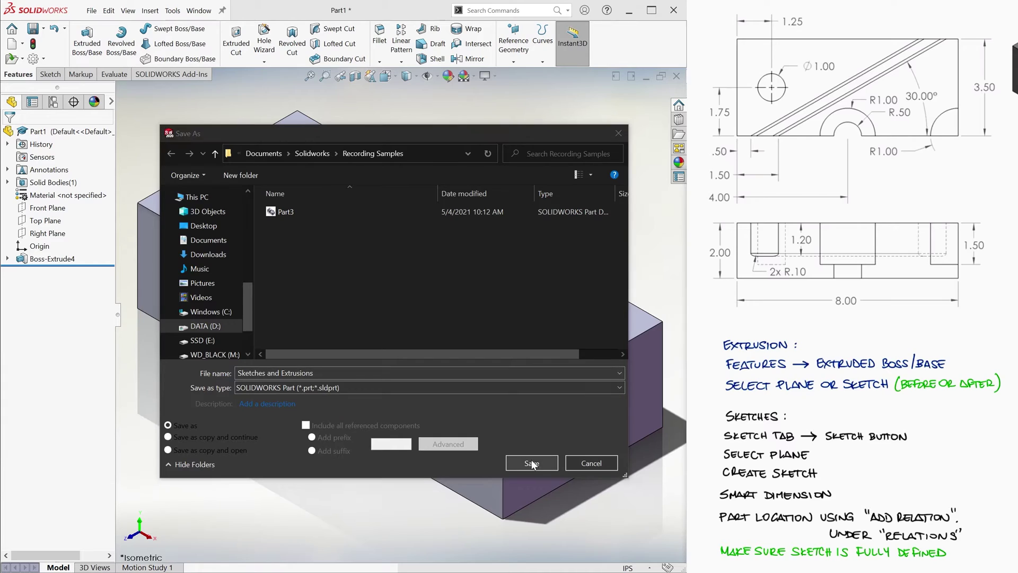
click(533, 460)
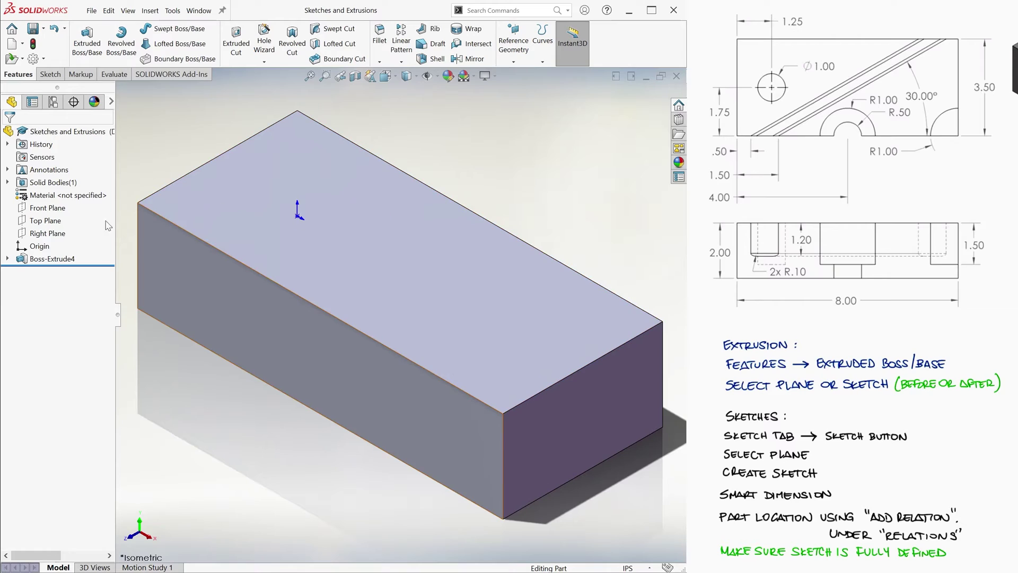
right_click(62, 257)
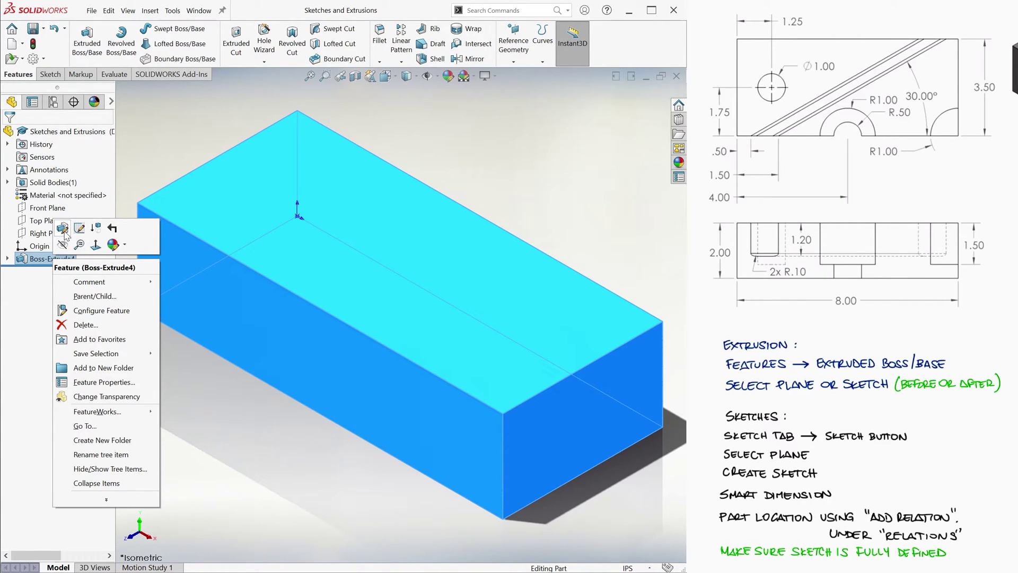
click(8, 259)
right_click(45, 271)
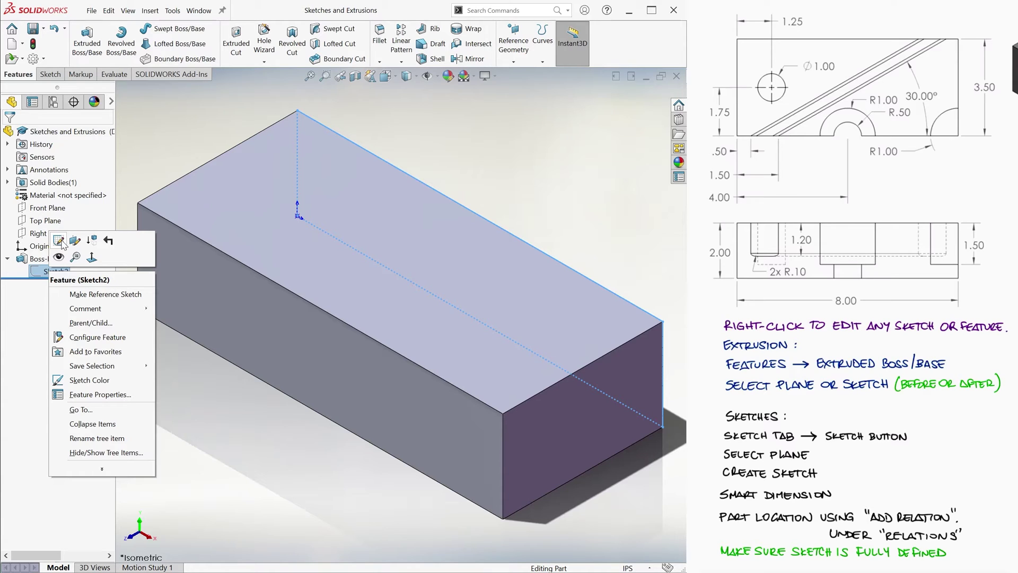
click(60, 242)
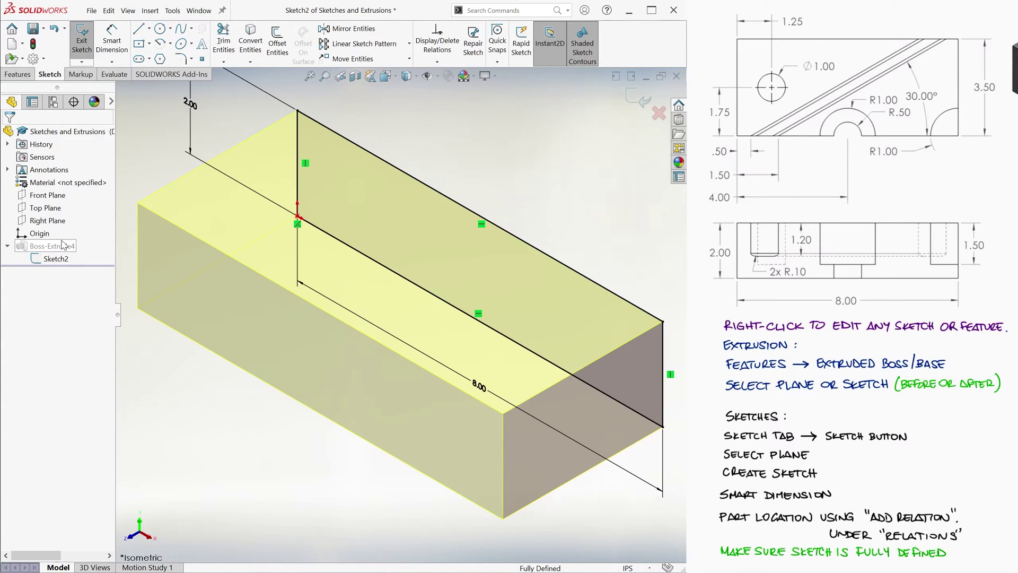
key(ctrl+8)
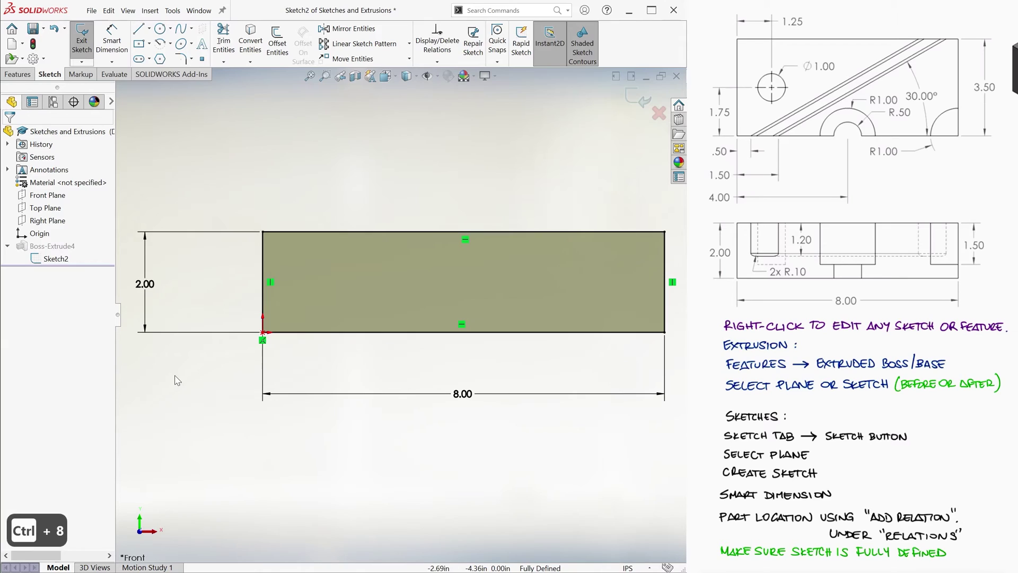
double_click(147, 286)
text(3)
key(Return)
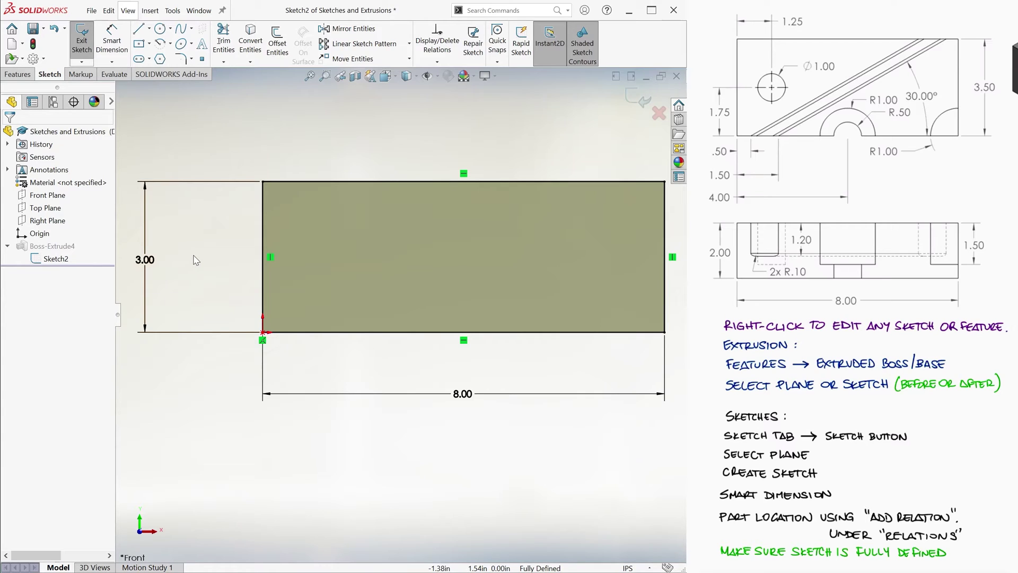
click(658, 113)
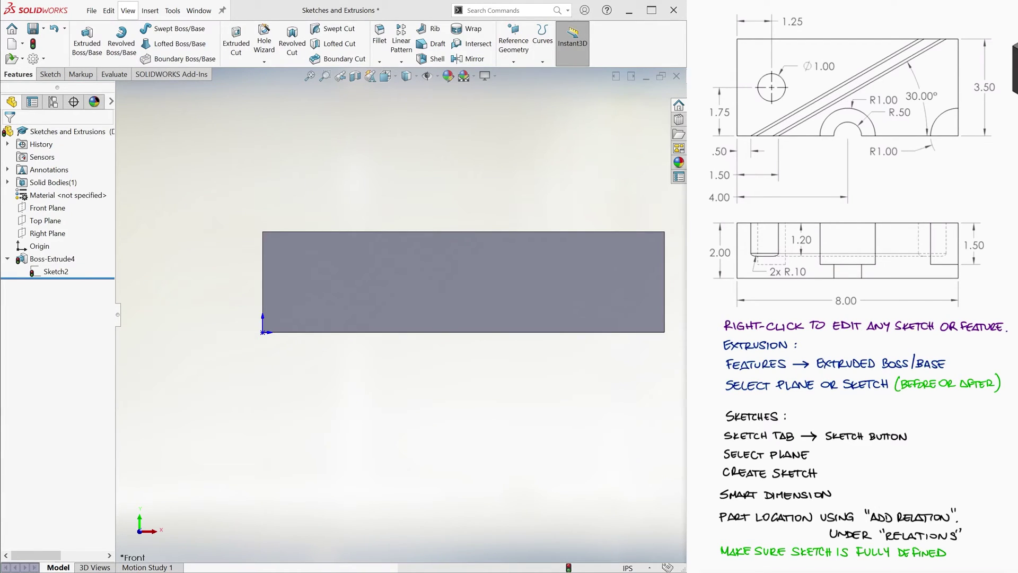
Step: Start a new sketch, Sketch3, on the block's top face
key(ctrl+7)
key(ctrl+7)
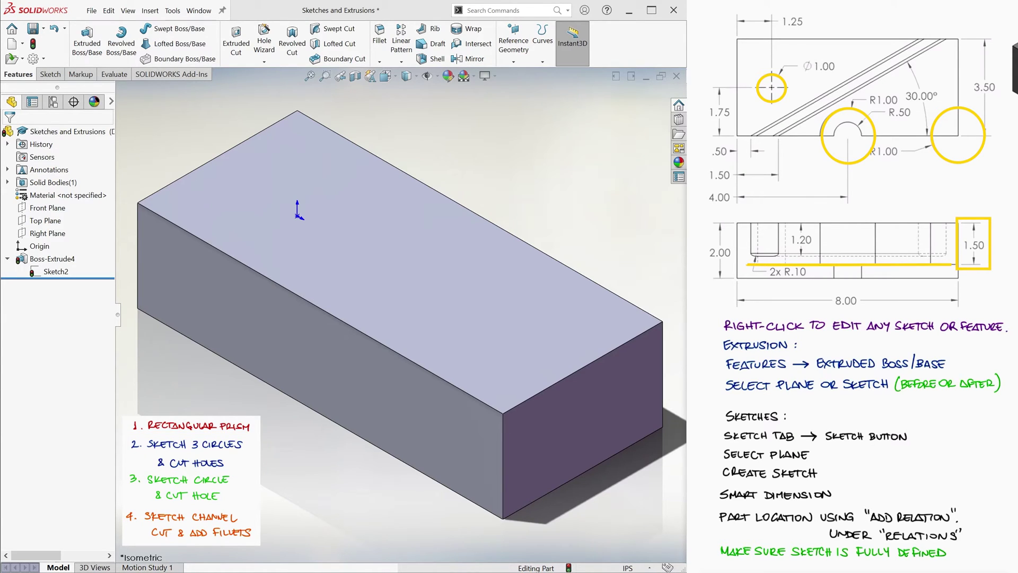
click(50, 74)
click(82, 38)
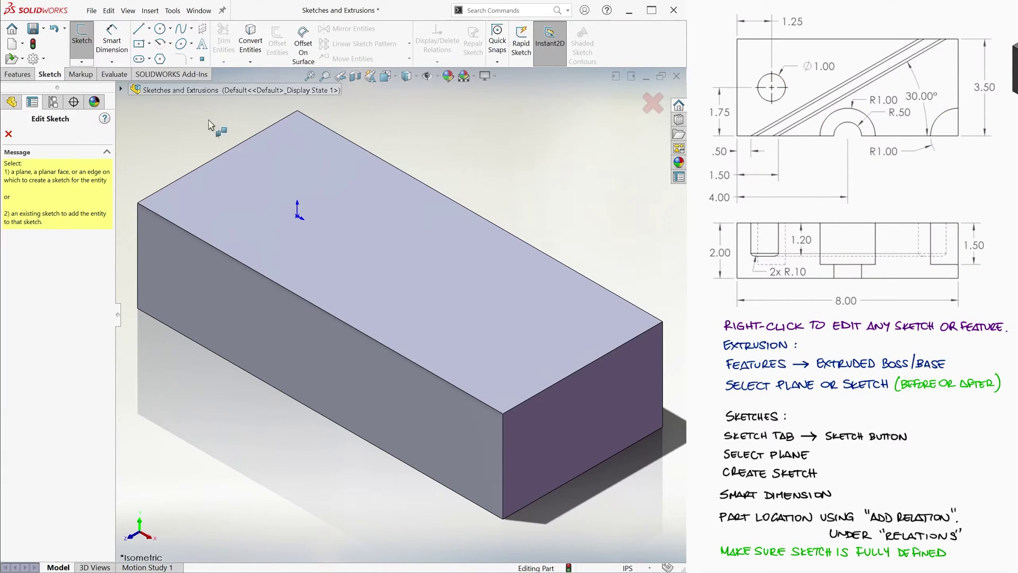
click(275, 159)
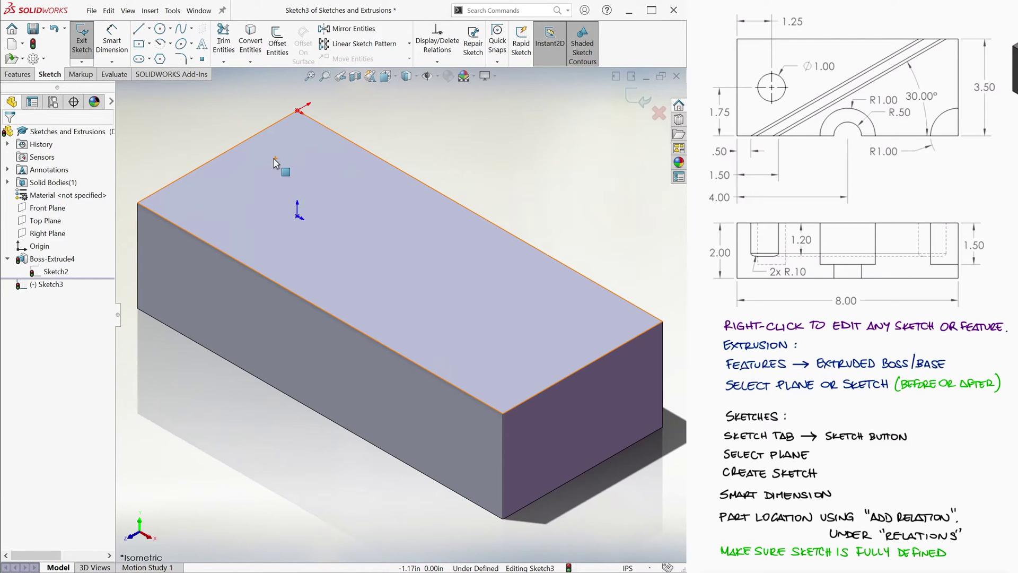
Step: Switch to the Normal/Top view and turn off Shadows In Shaded Mode
key(ctrl+5)
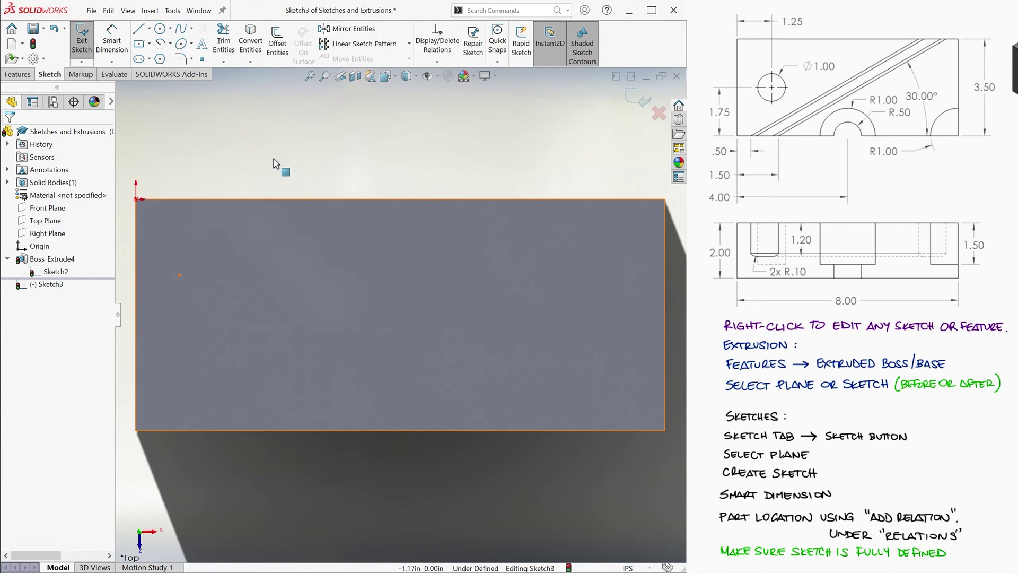
click(495, 77)
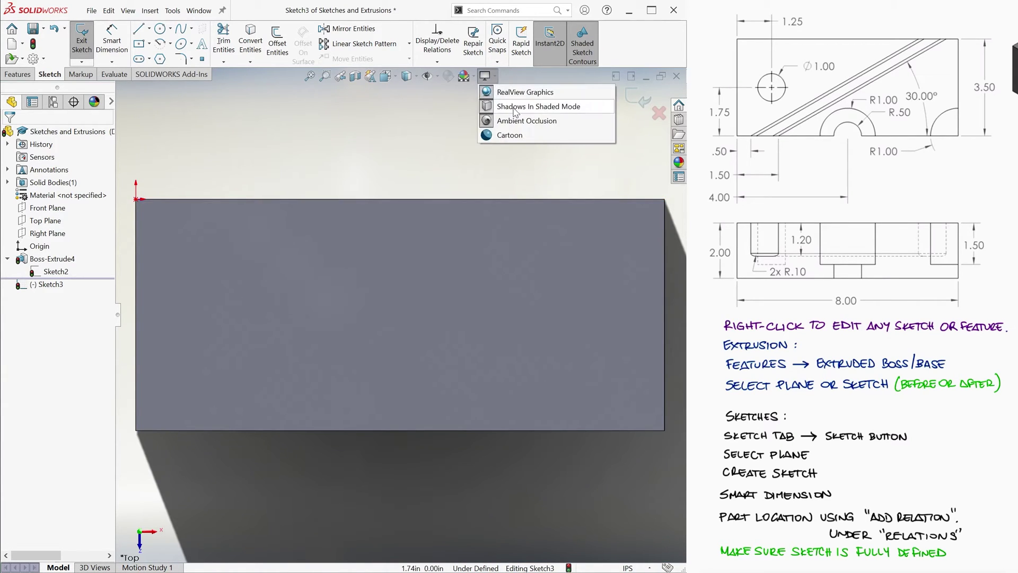
click(516, 108)
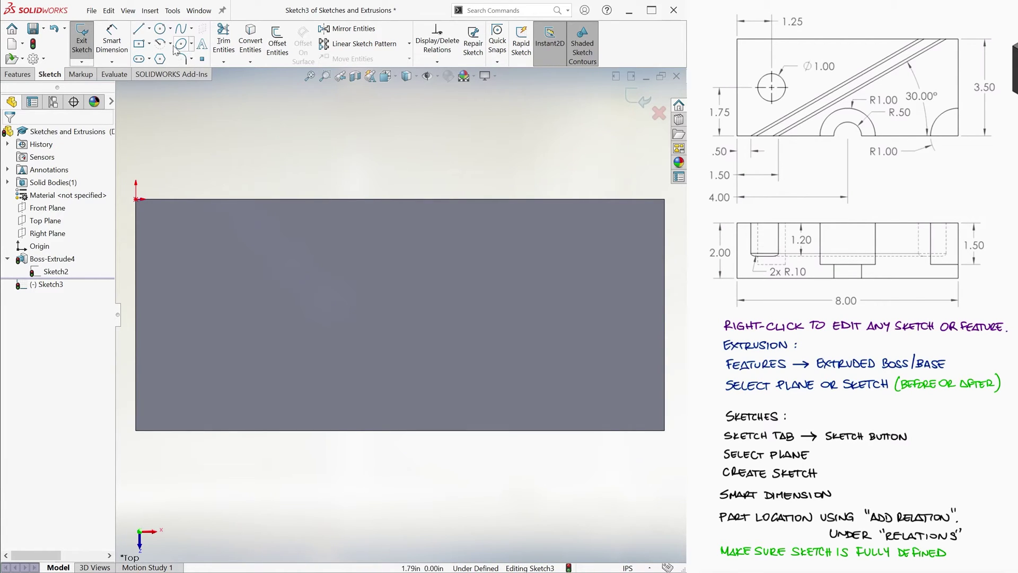
Step: Draw three circles: a small one at upper left and two along the bottom edge
click(160, 28)
click(229, 311)
click(259, 327)
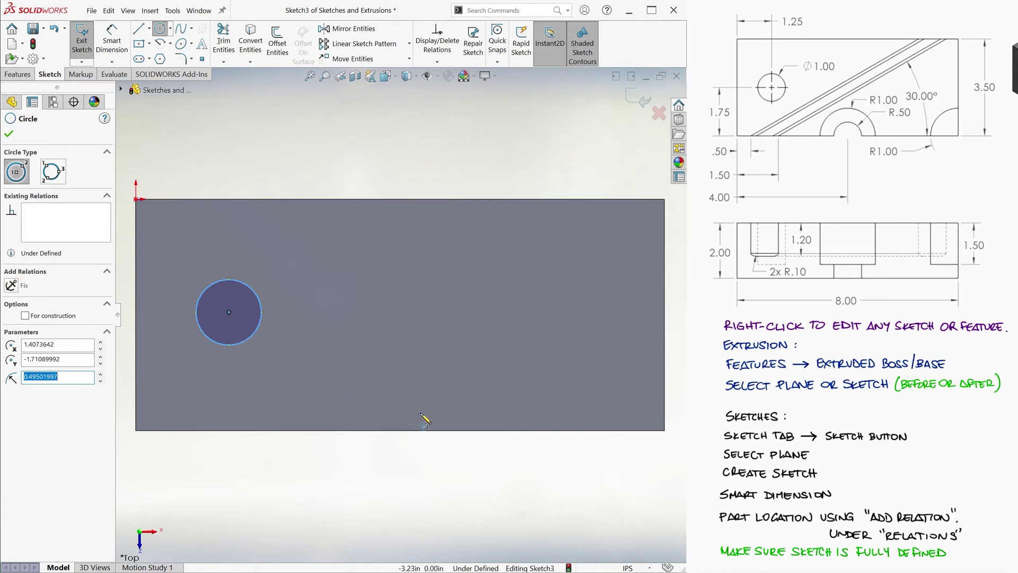
click(424, 430)
click(453, 414)
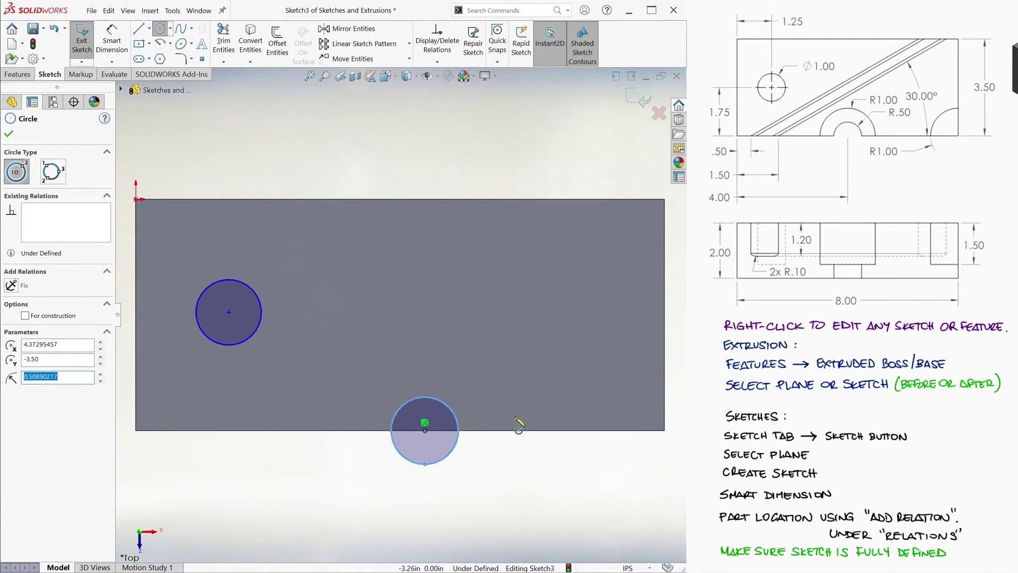
click(665, 430)
click(607, 389)
Step: Dimension the circle diameters: Ø1.00 for the small one, Ø2.00 for the two bottom ones
key(d)
click(260, 295)
click(329, 249)
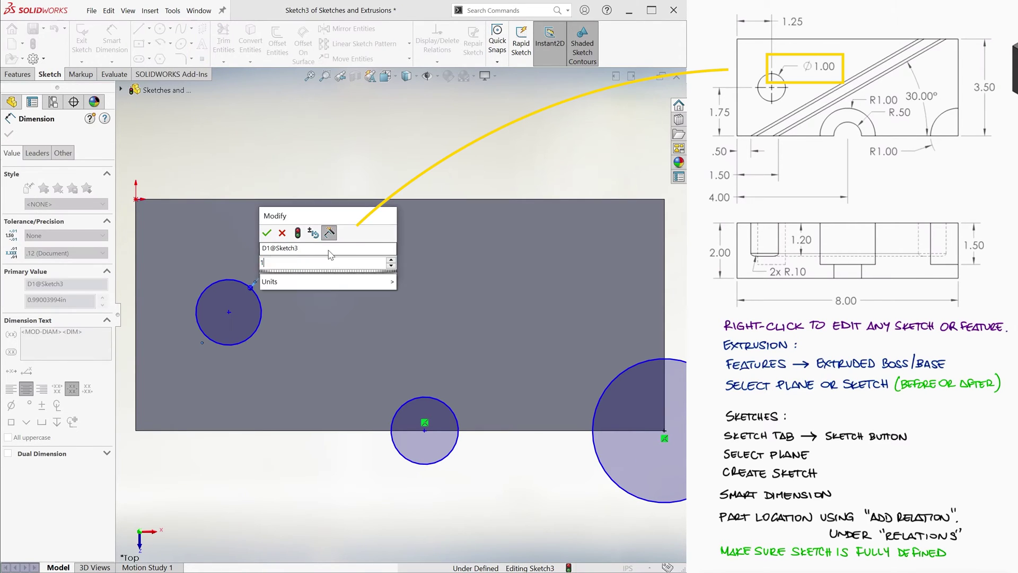
key(Return)
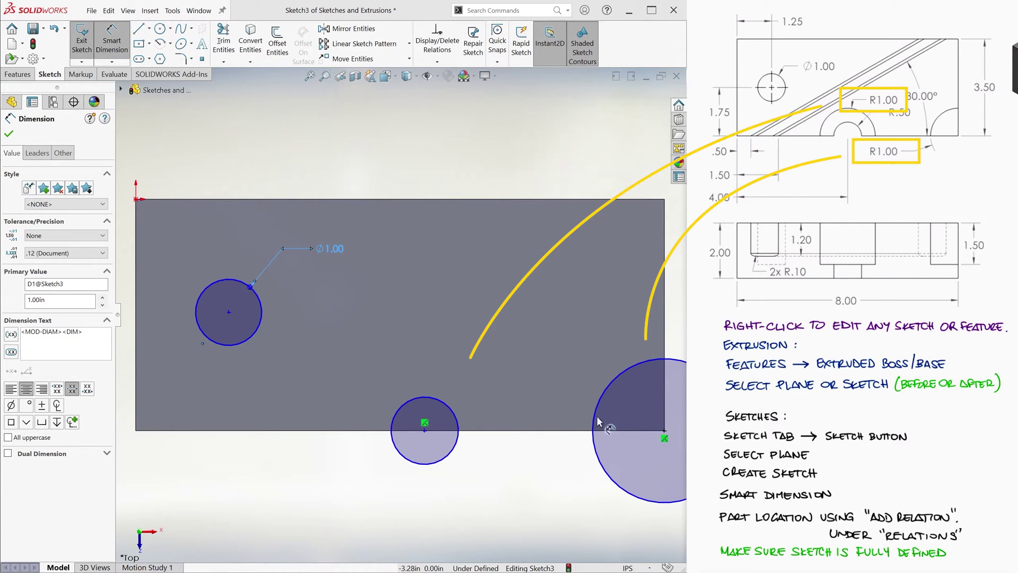
click(419, 397)
click(318, 330)
text(2)
key(Return)
click(600, 398)
click(510, 318)
text(2)
key(Return)
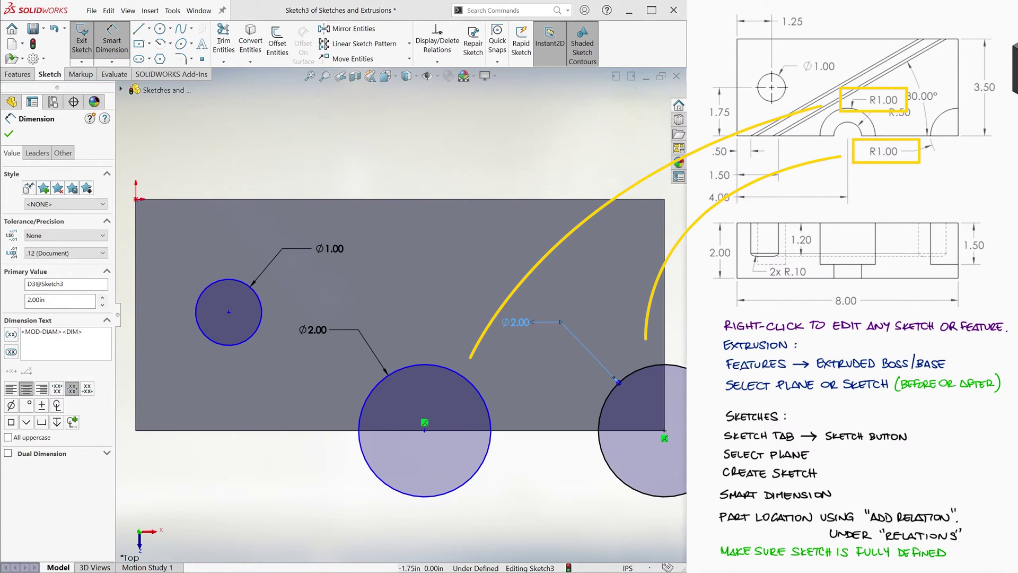
key(Escape)
key(f)
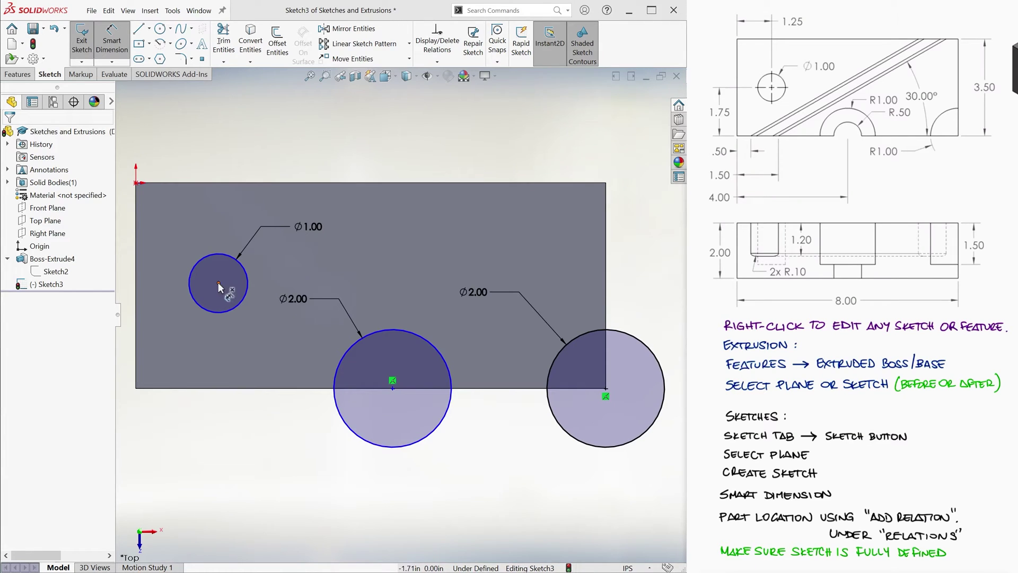
Step: Locate the Ø1.00 circle's centre 1.25 from the left edge and 1.75 from the top edge
click(218, 283)
click(136, 292)
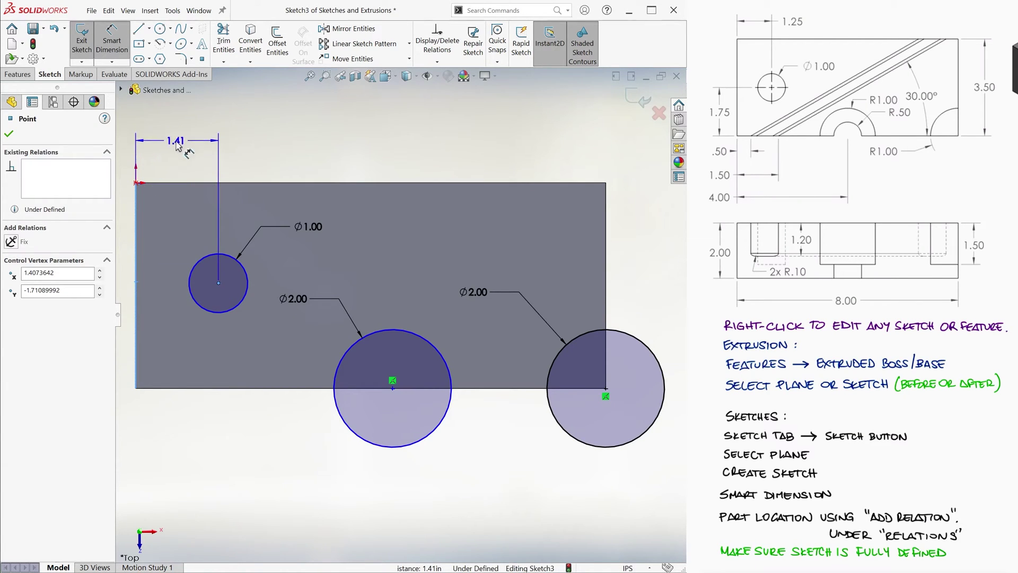
click(175, 151)
text(1.25)
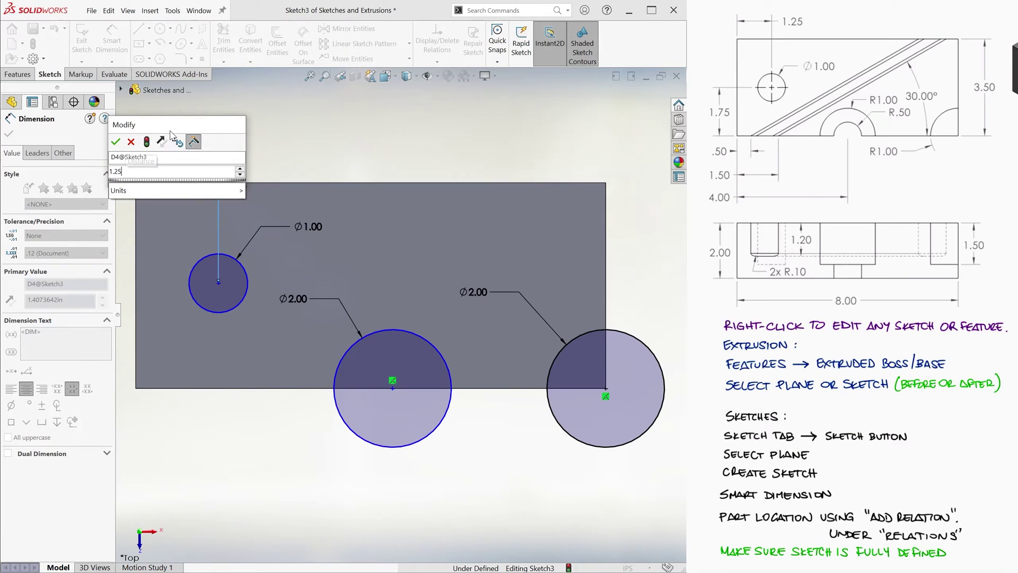
key(Return)
click(265, 182)
click(209, 283)
click(122, 239)
text(1.75)
key(Return)
key(f)
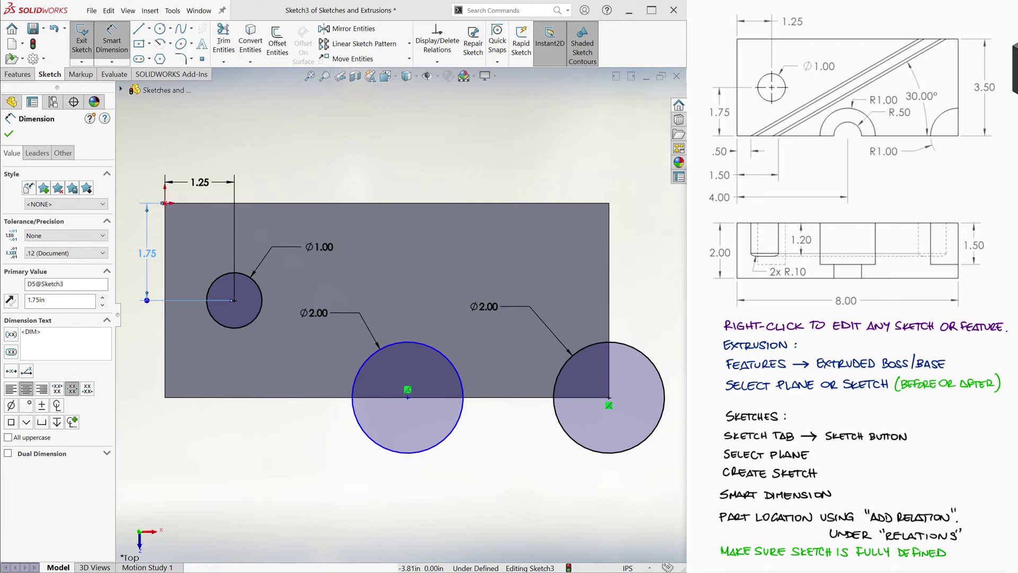
Step: Add a Coincident relation between the middle Ø2.00 circle's centre and the bottom edge midpoint
key(Escape)
click(437, 61)
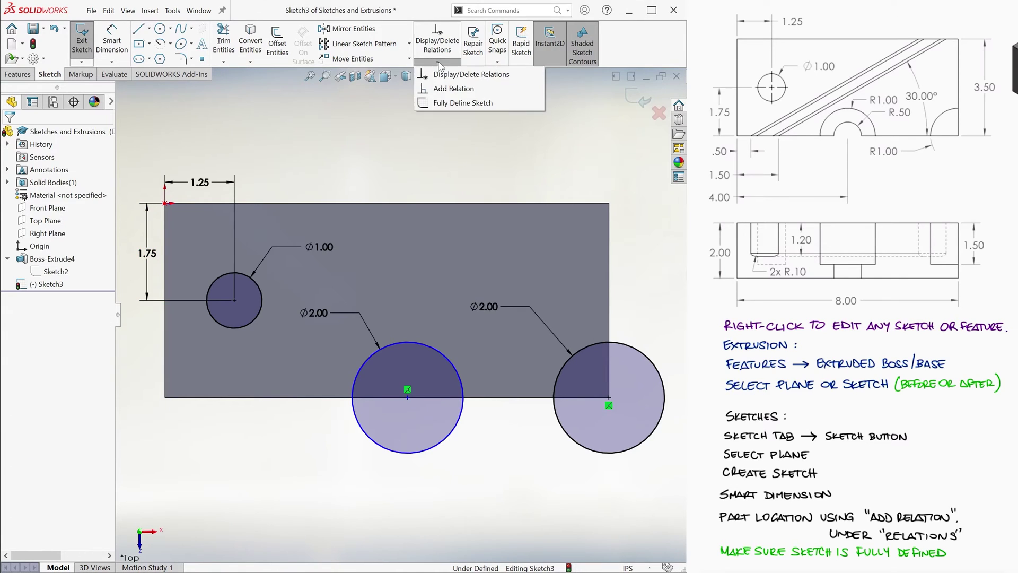
click(483, 88)
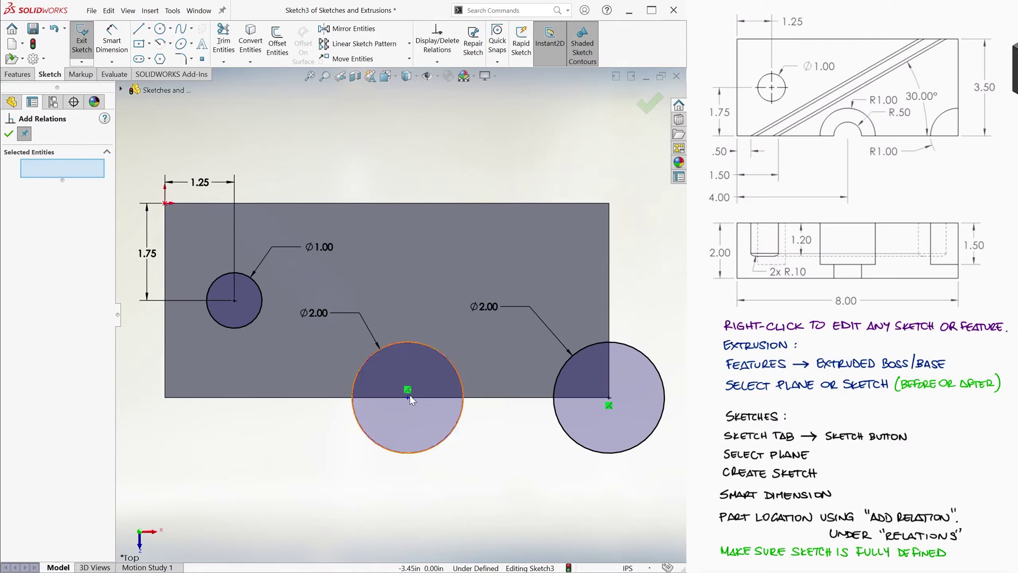
click(408, 398)
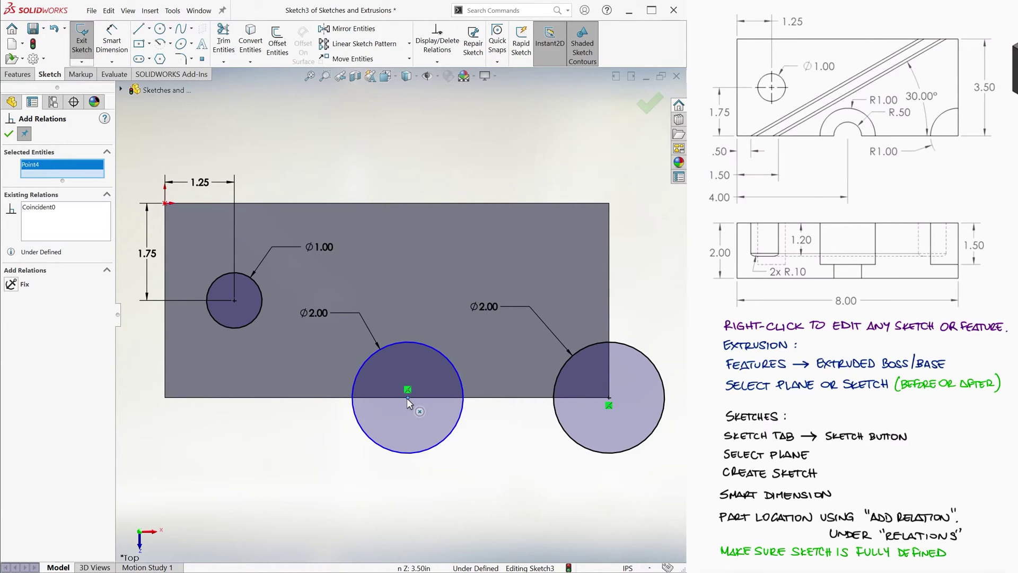
right_click(490, 399)
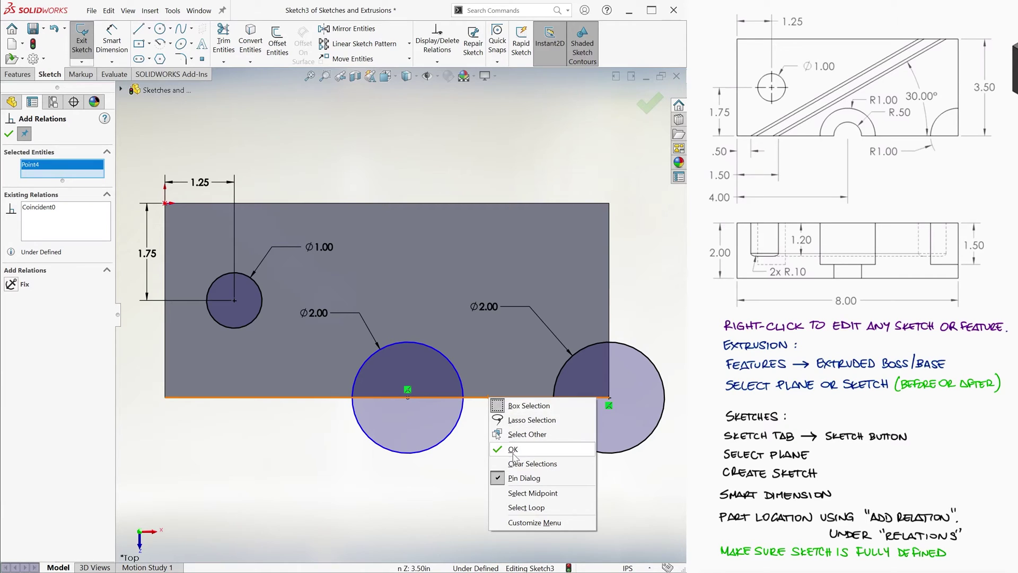
click(536, 494)
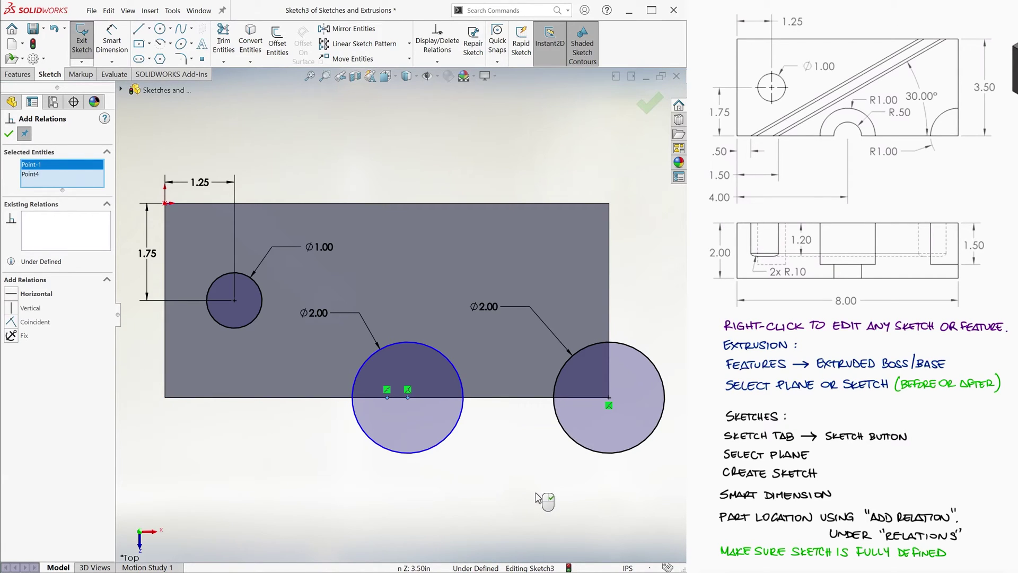
click(12, 322)
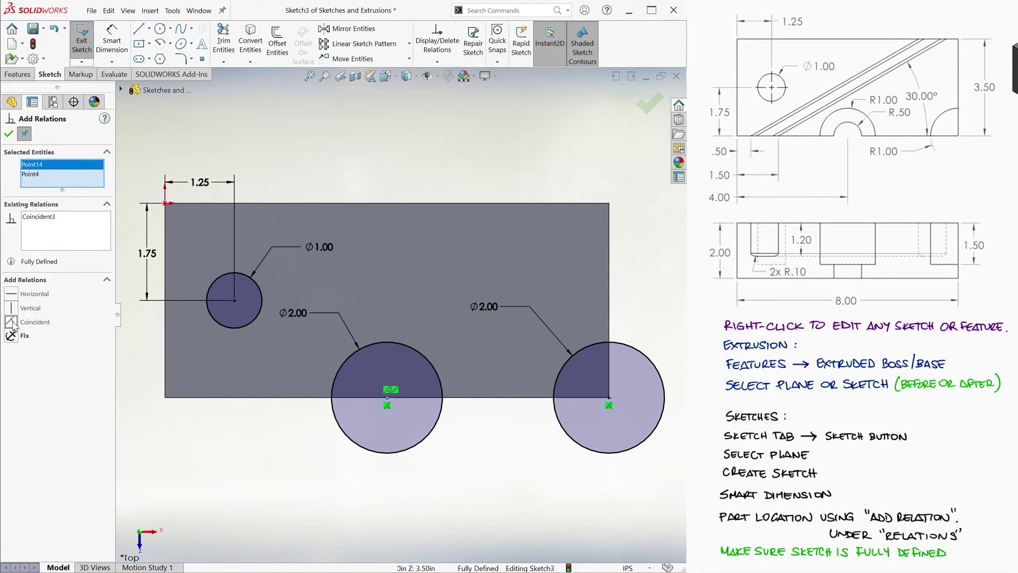
click(9, 133)
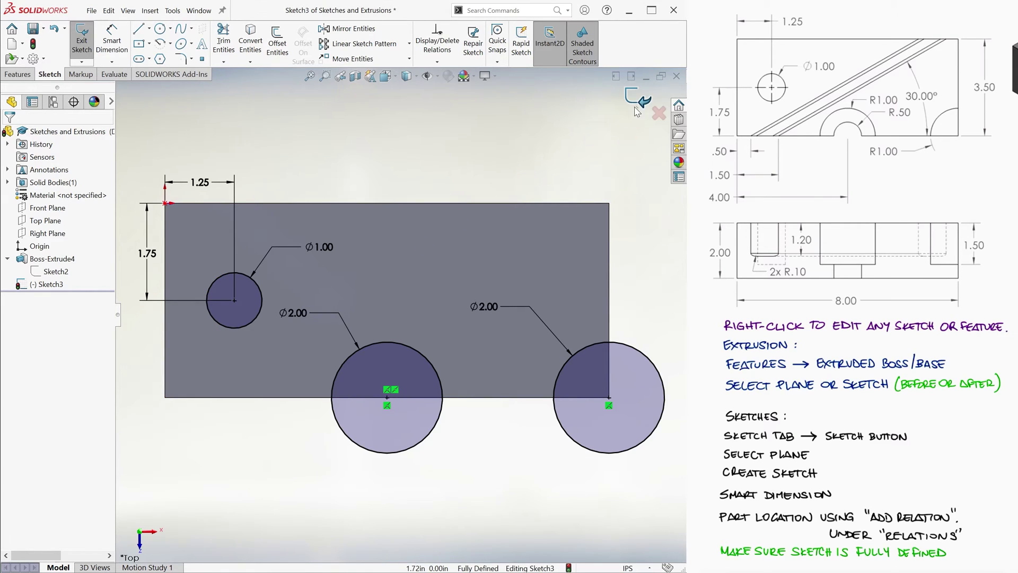
Step: Extrude-cut Sketch3's three circles 1.50 in deep (Blind) into the block, viewed in isometric
click(639, 102)
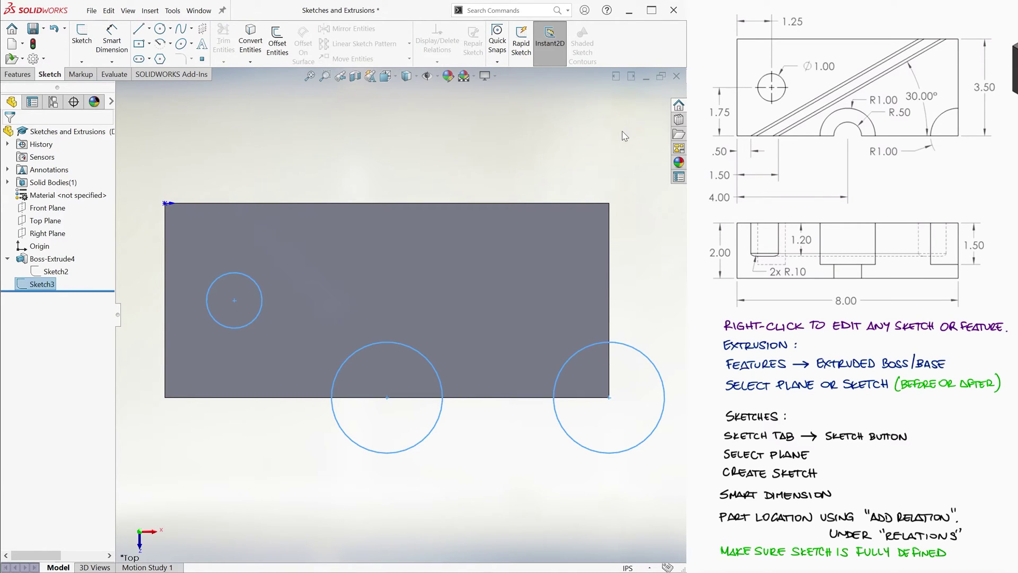
key(F2)
click(24, 289)
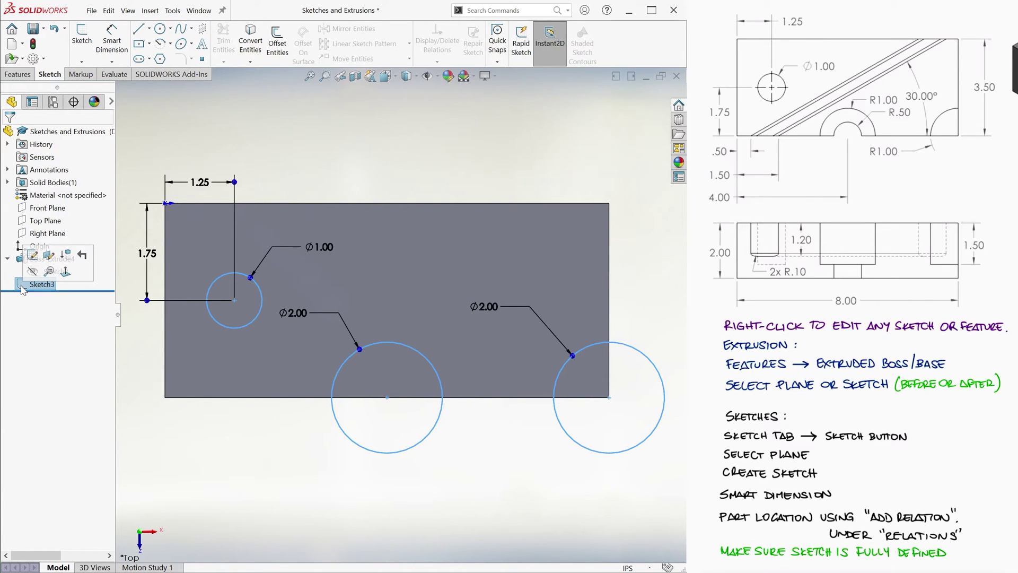
key(ctrl+7)
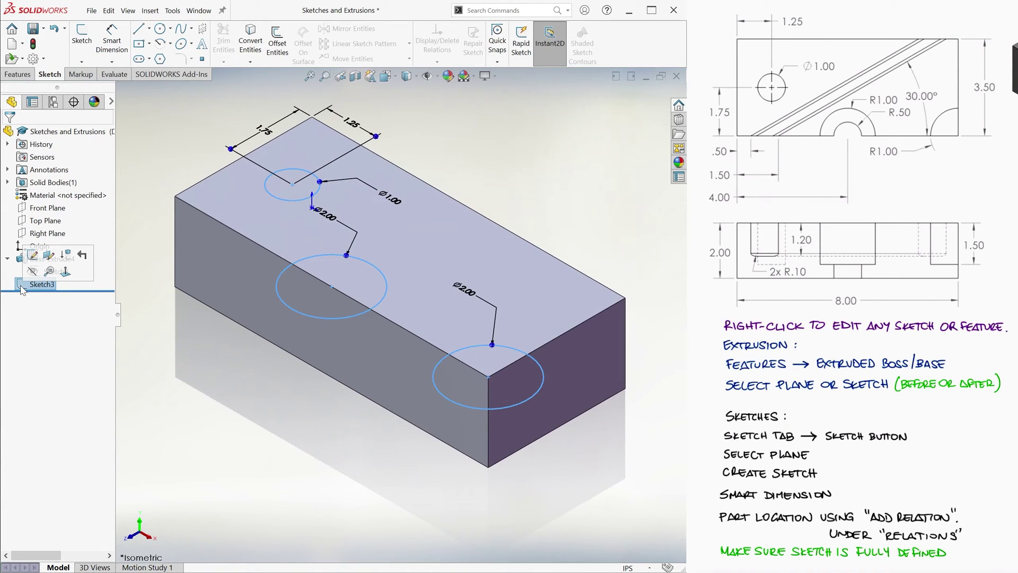
click(19, 75)
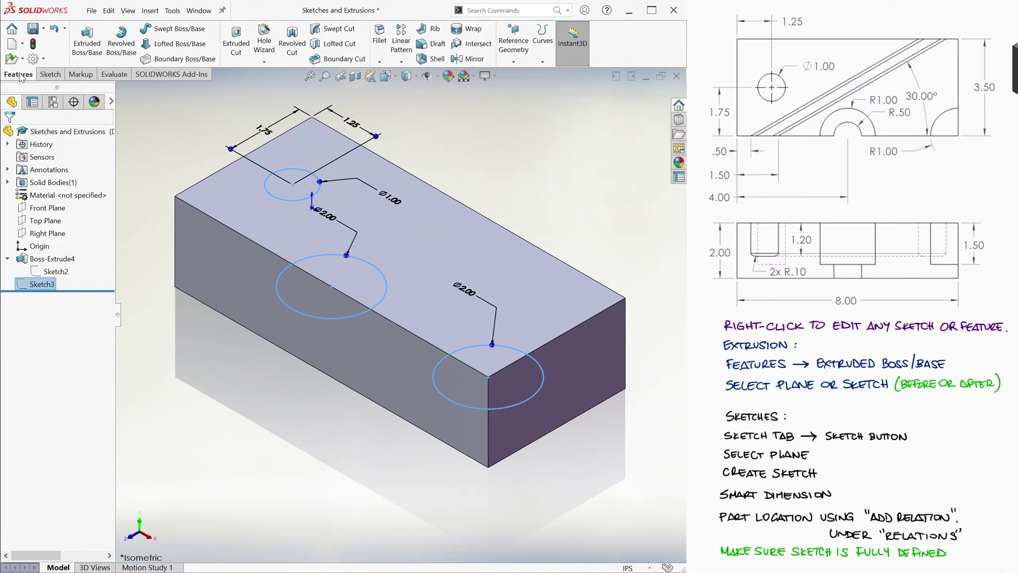
click(236, 42)
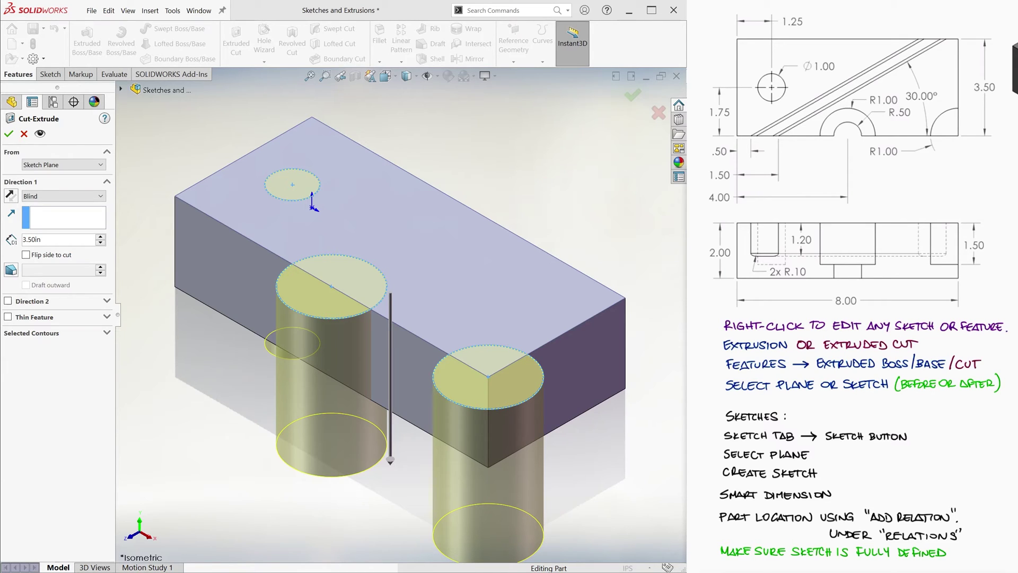
text(1.5)
key(Return)
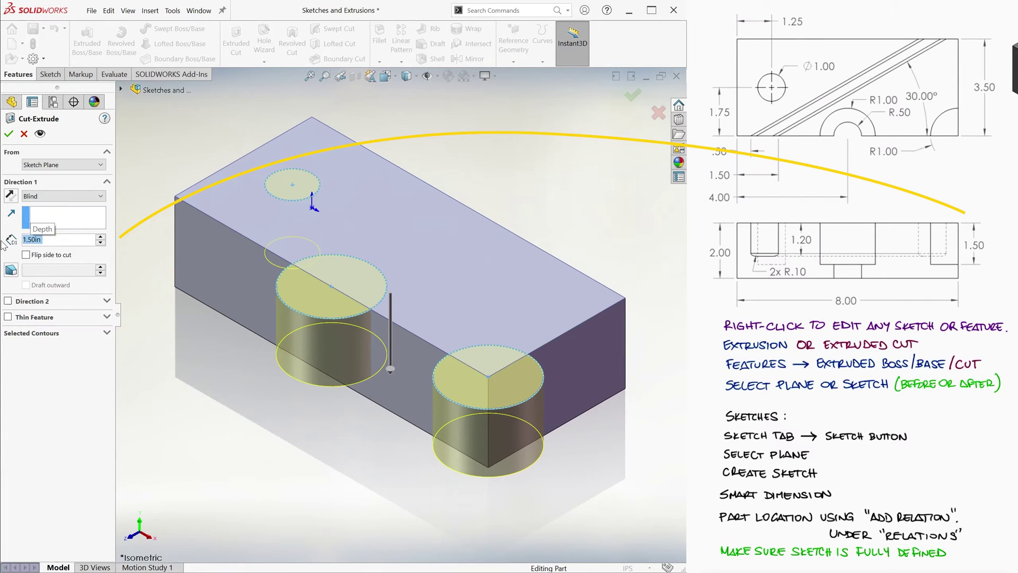
click(632, 96)
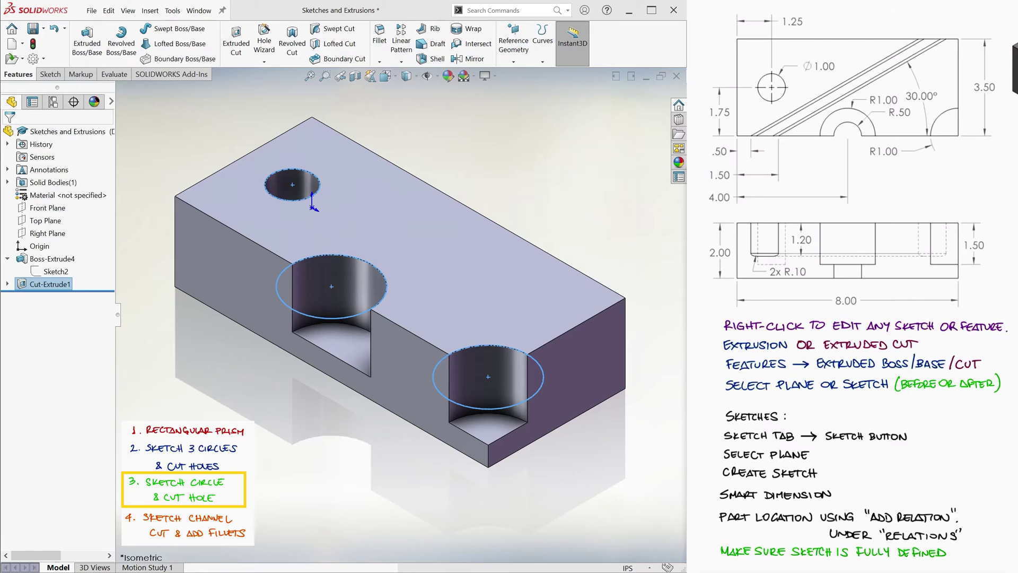
Step: Start a sketch on the middle notch's floor and draw a circle centred on the pocket edge
click(50, 74)
click(82, 38)
click(338, 347)
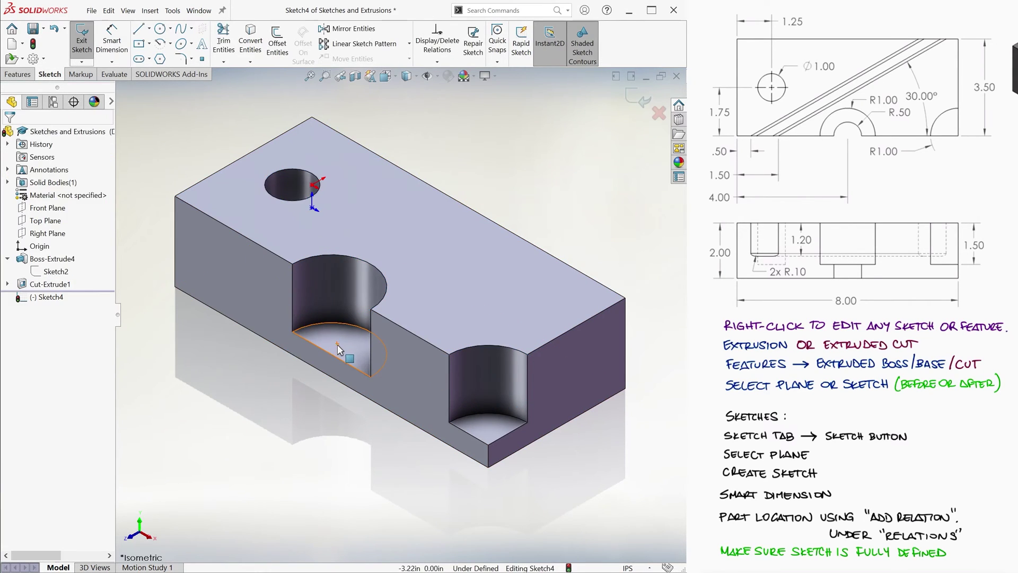
click(160, 29)
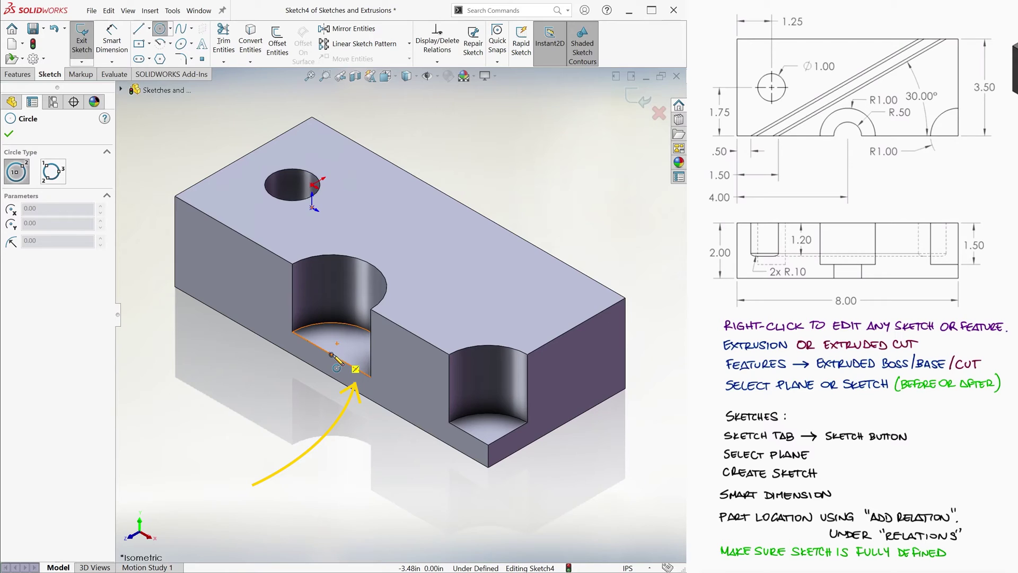
click(332, 354)
click(352, 355)
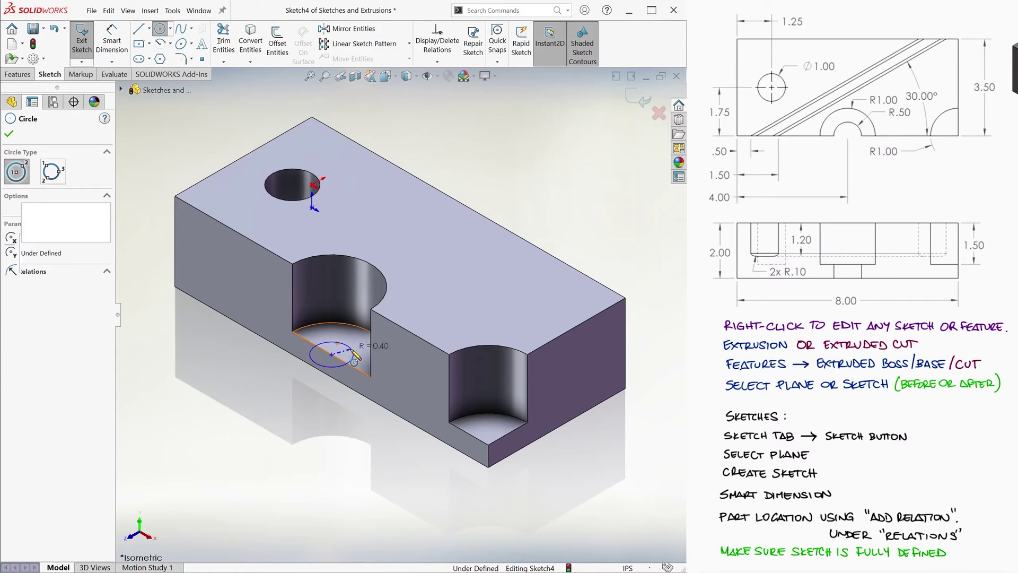
Step: Dimension the circle to a 1.00 diameter and close the sketch
click(213, 359)
text(1)
key(Return)
click(592, 155)
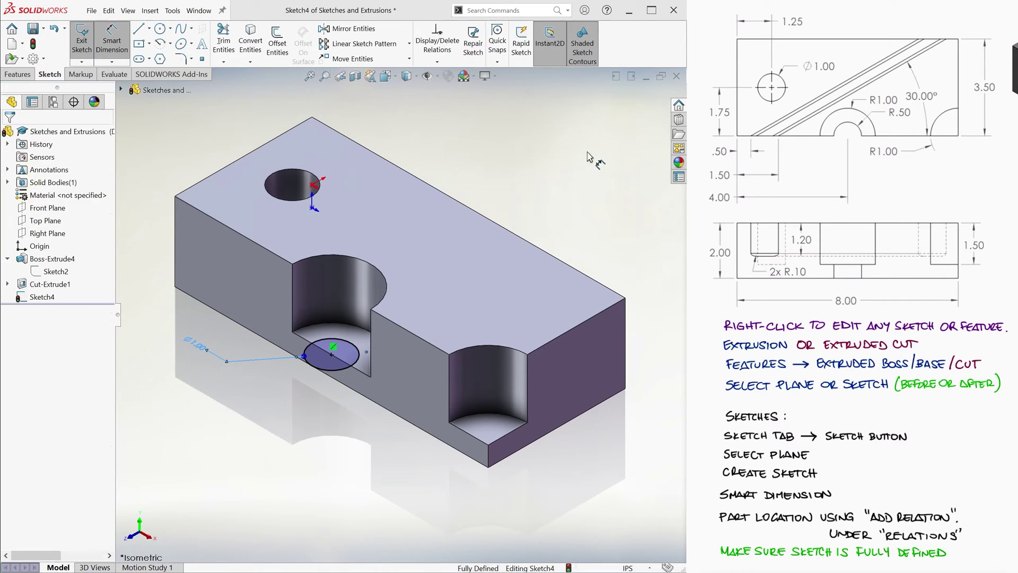
click(645, 104)
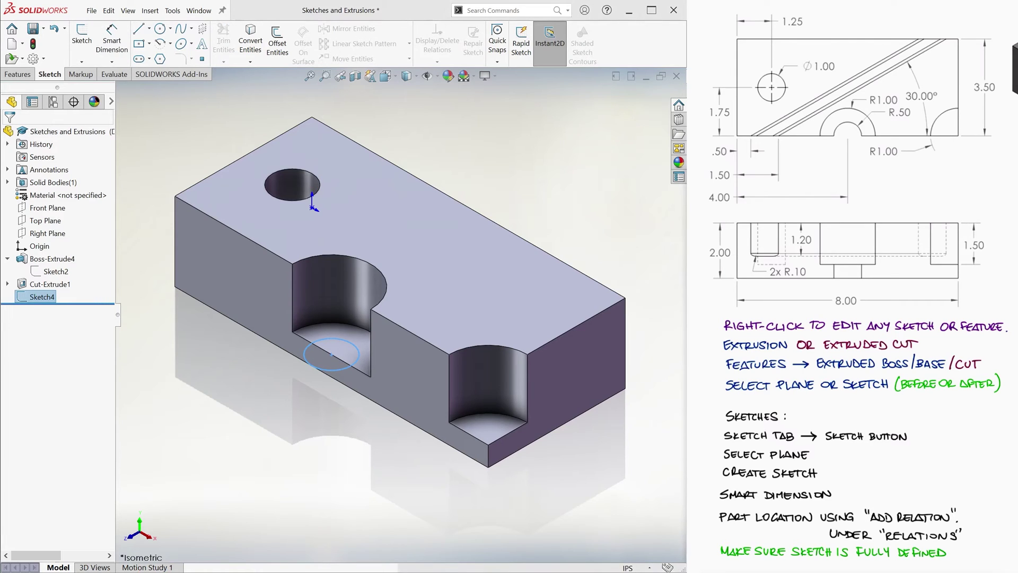
click(31, 76)
Step: Extrude-cut the Ø1.00 circle of Sketch4 with the Through All end condition
click(236, 45)
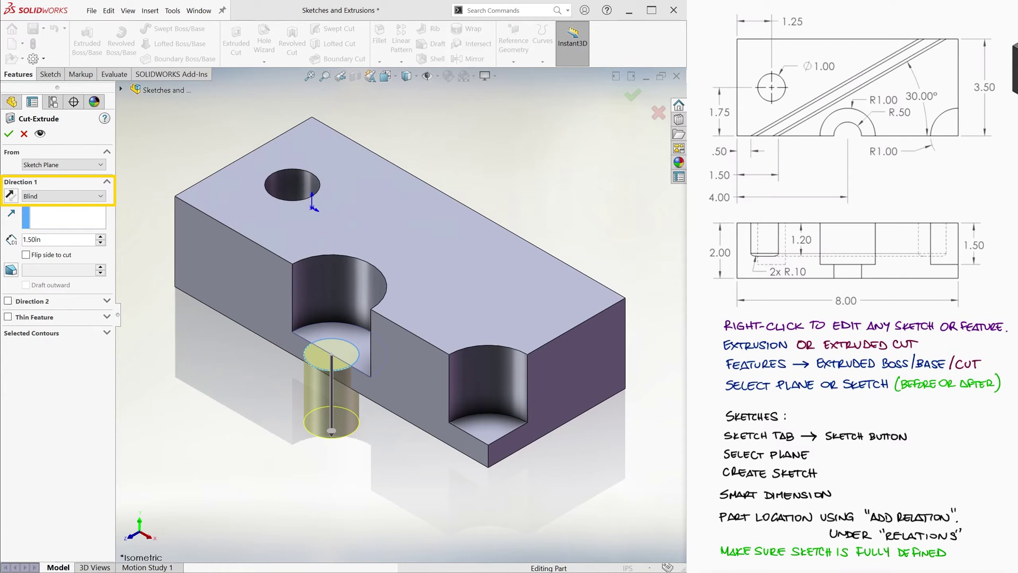
click(91, 198)
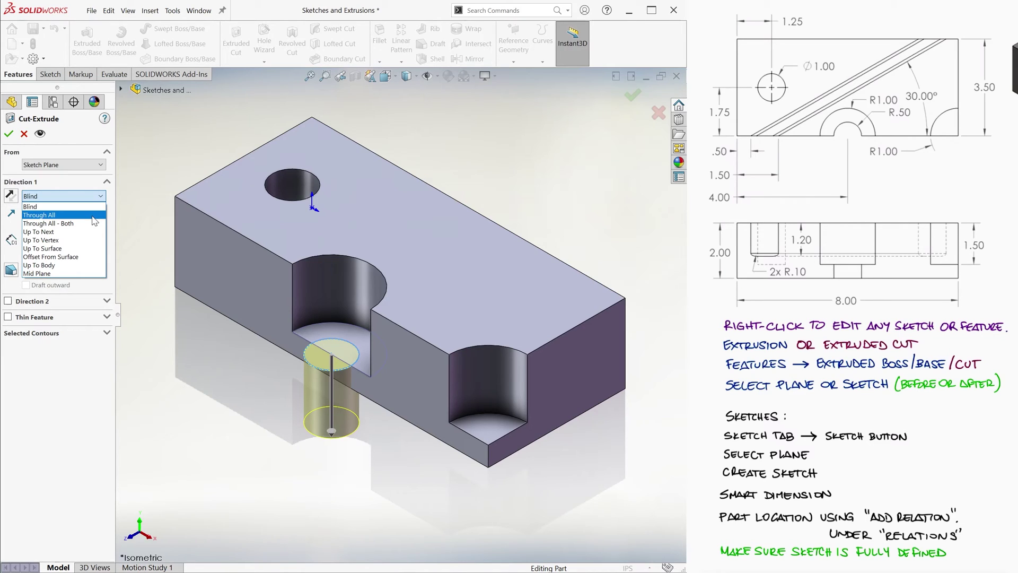
click(94, 220)
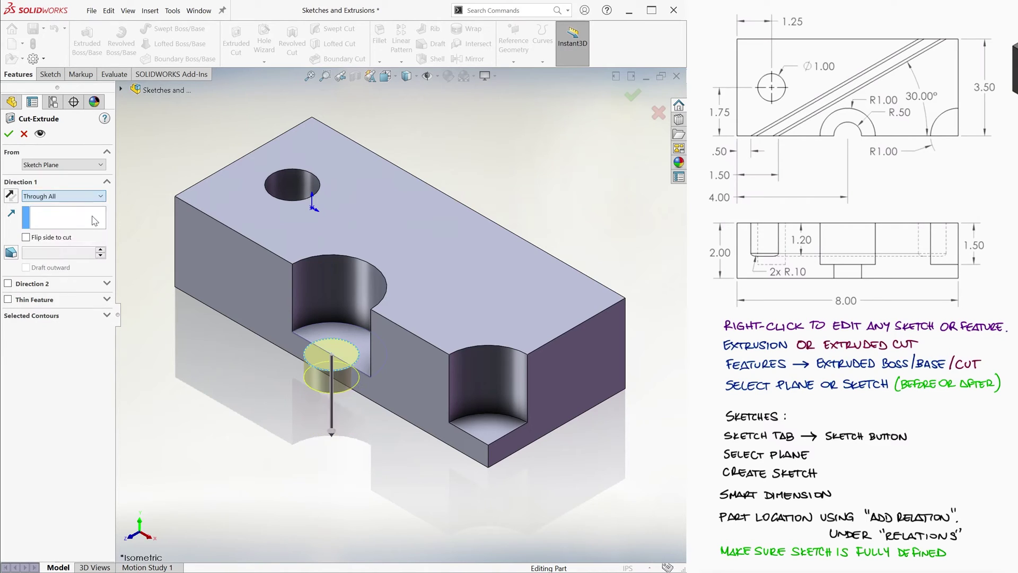
click(8, 133)
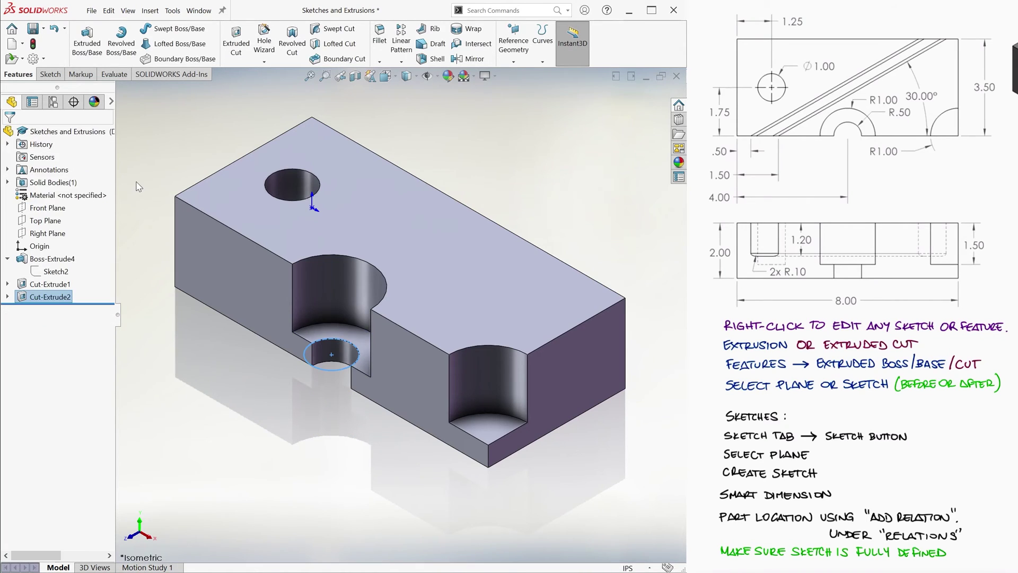
click(51, 75)
Step: Start a new sketch on the block's top face, viewed from the top
click(81, 41)
click(370, 210)
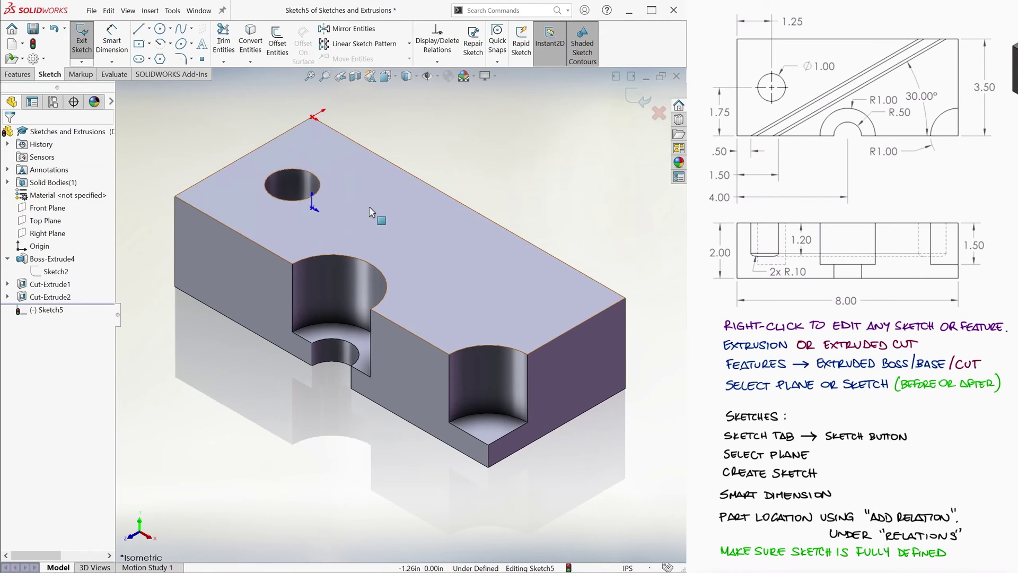
key(ctrl+5)
key(l)
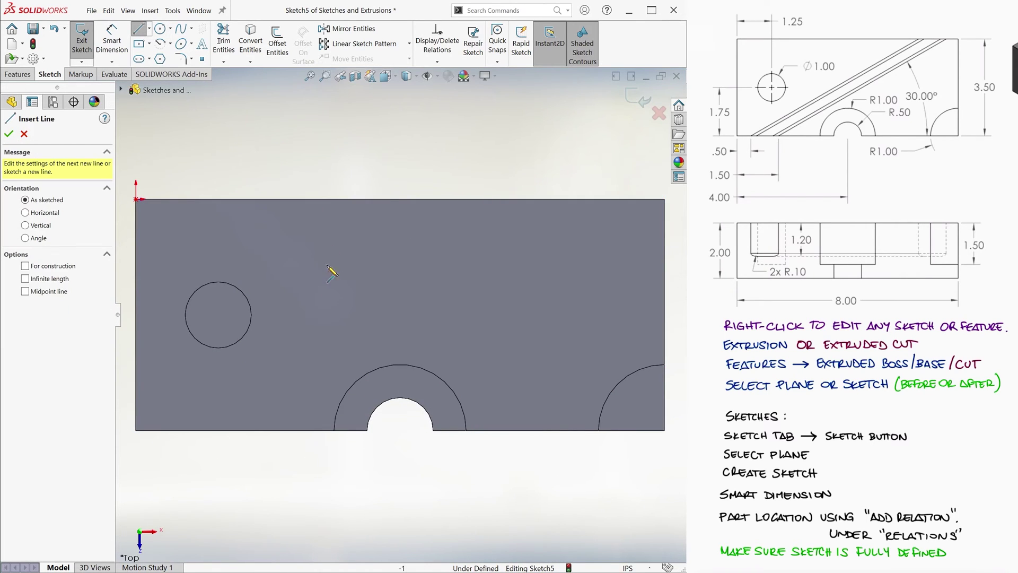
Step: Draw a closed four-sided slanted strip from the bottom edge to the top edge
click(191, 430)
click(349, 200)
click(491, 199)
click(255, 430)
click(191, 430)
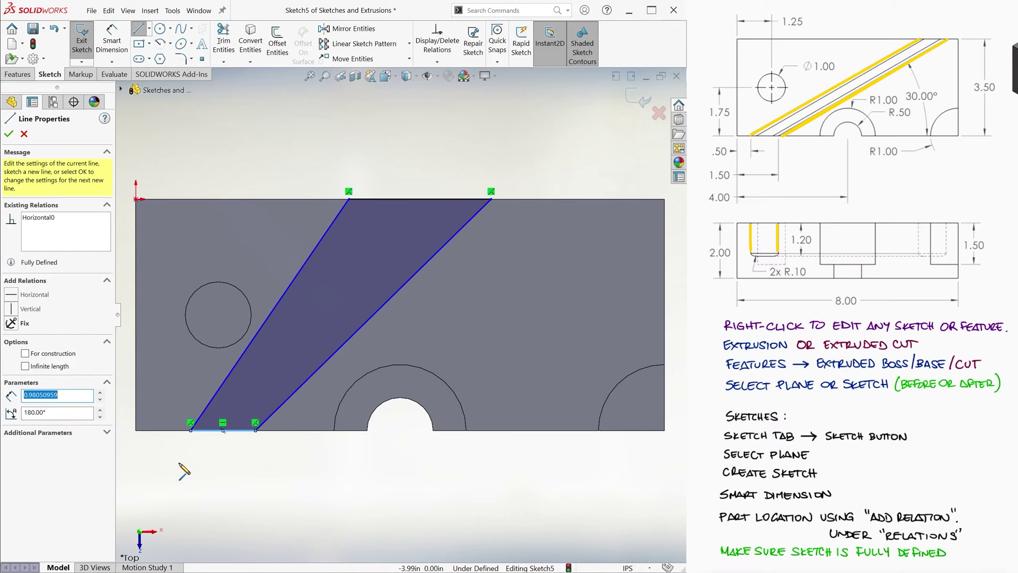
Step: Dimension the strip's bottom-left corner .50 from the block's left edge
key(Escape)
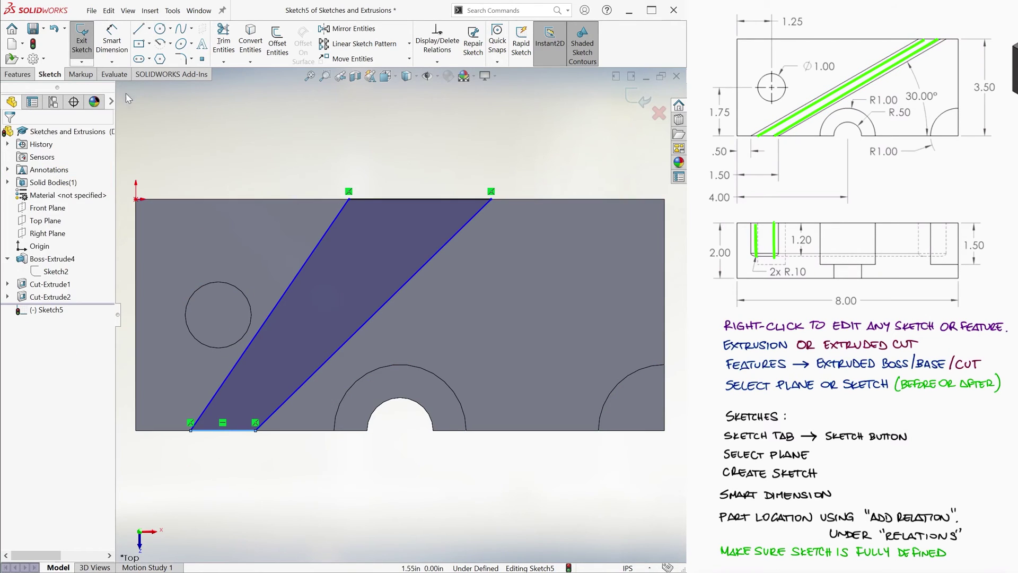
right_drag(183, 470, 184, 440)
click(191, 430)
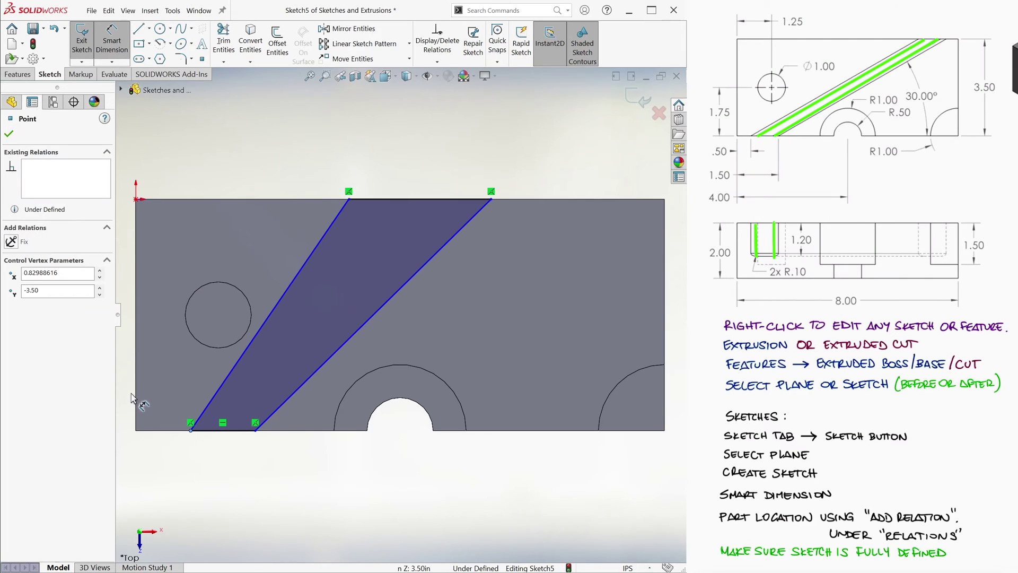
click(136, 403)
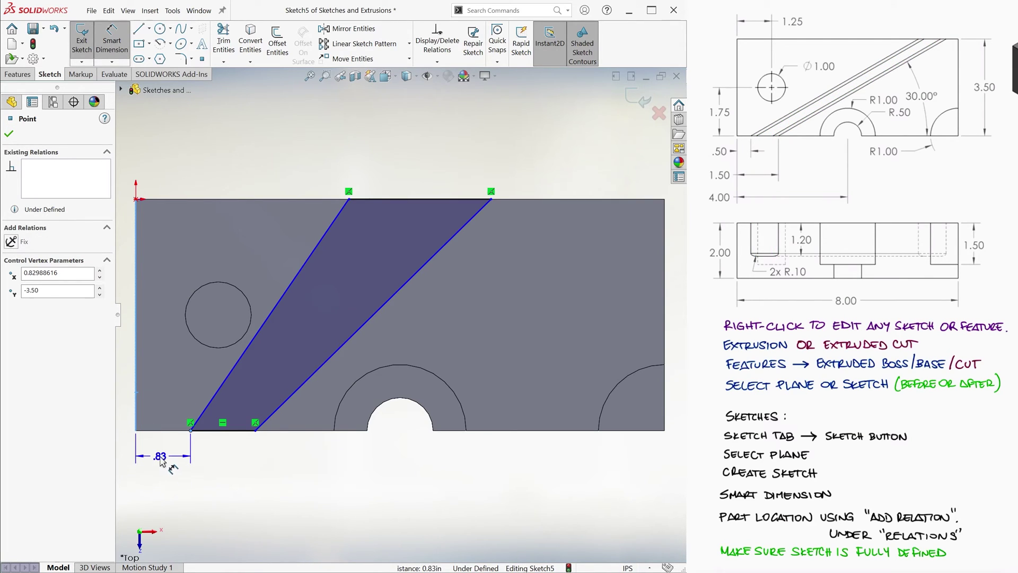
click(160, 461)
text(.5)
key(Return)
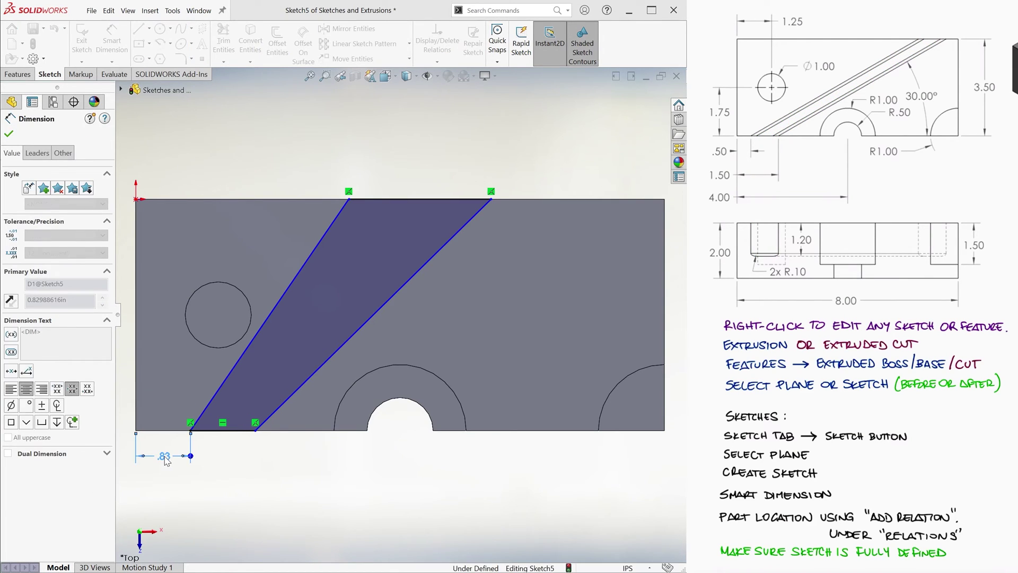
key(Escape)
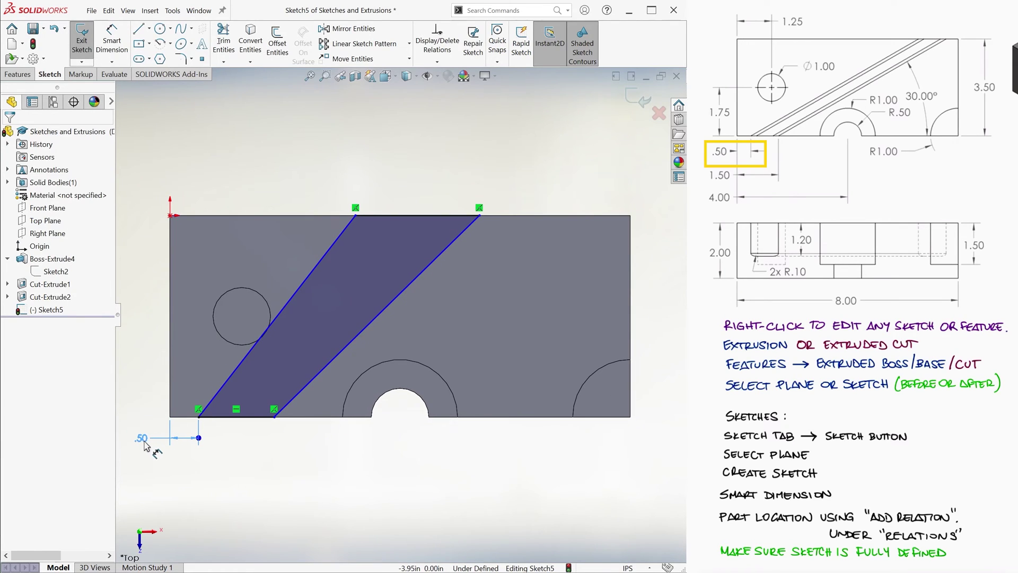
drag(153, 444, 142, 445)
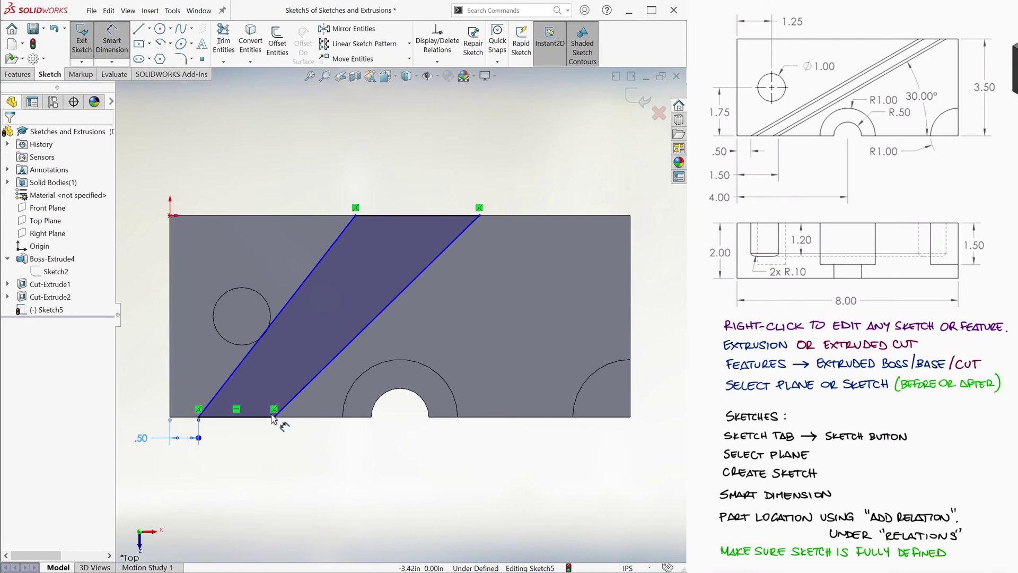
Step: Dimension the strip's bottom-right corner 1.50 from the block's left edge
click(199, 417)
click(274, 417)
click(185, 465)
text(1.5)
key(Return)
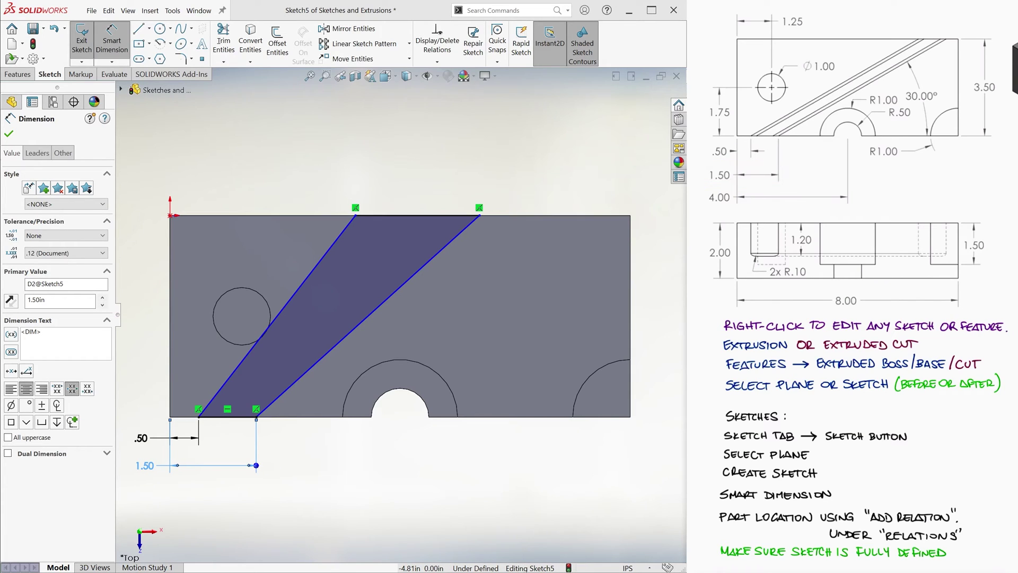
key(Escape)
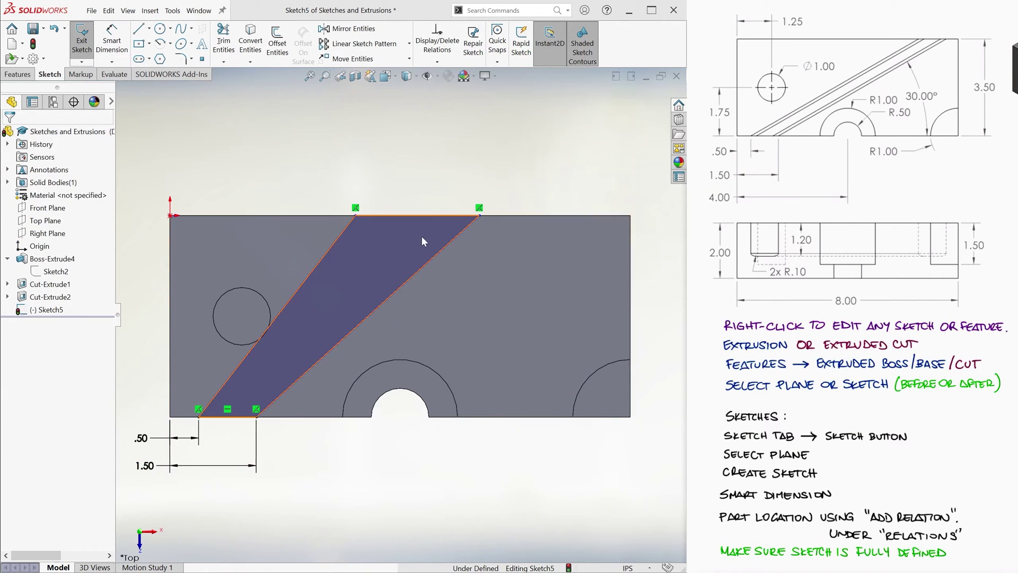
Step: Add a Parallel relation between the strip's two diagonal sides
click(437, 62)
click(491, 89)
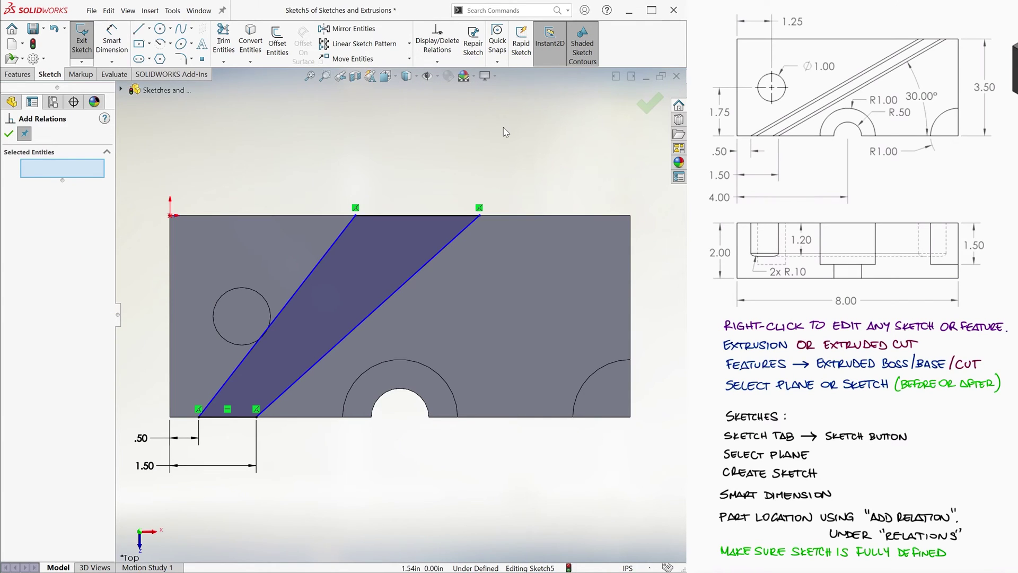
click(455, 237)
click(322, 260)
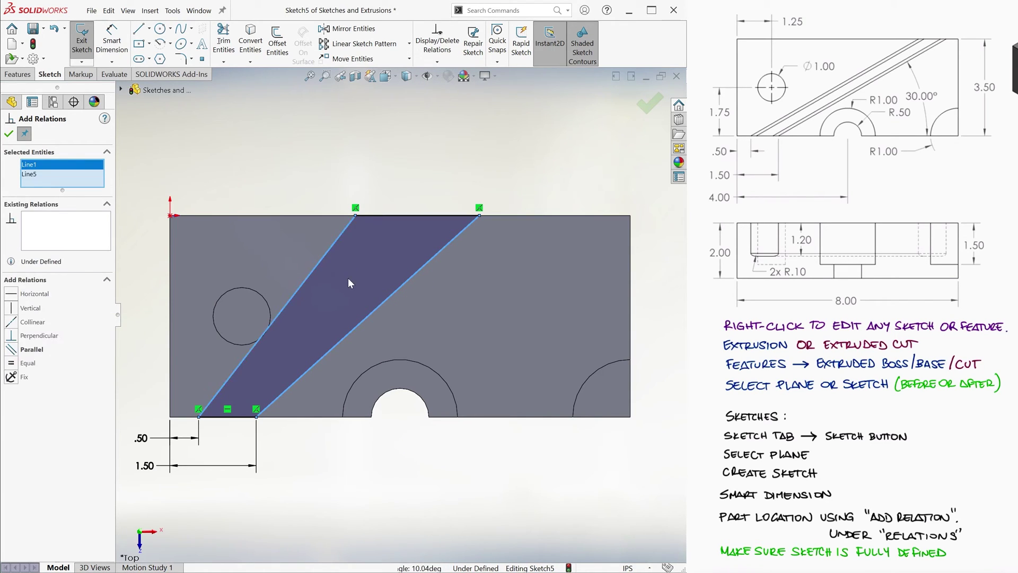
click(30, 349)
click(9, 134)
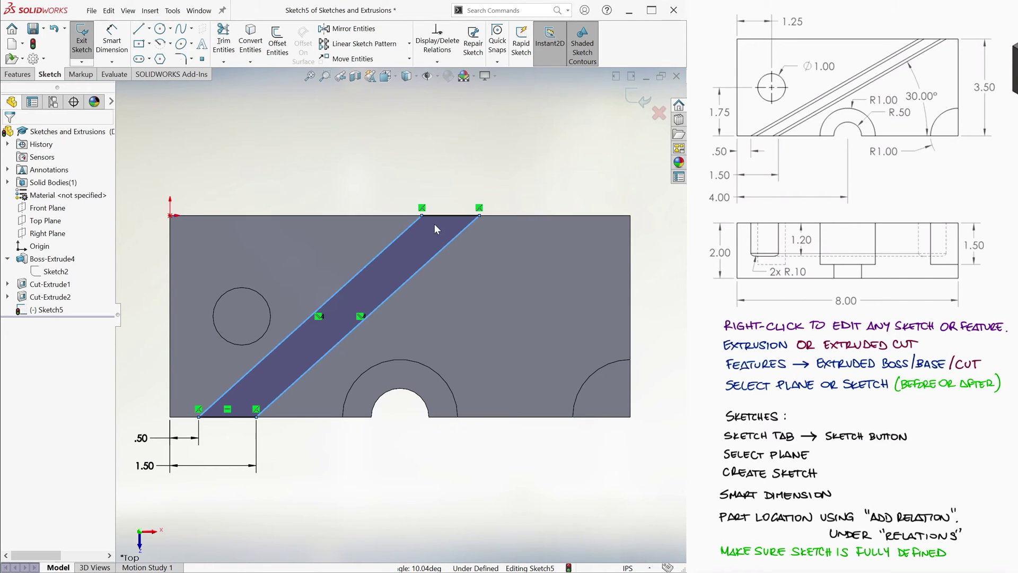
mouse_move(422, 214)
mouse_down()
mouse_move(368, 214)
mouse_move(557, 256)
mouse_move(421, 224)
mouse_up()
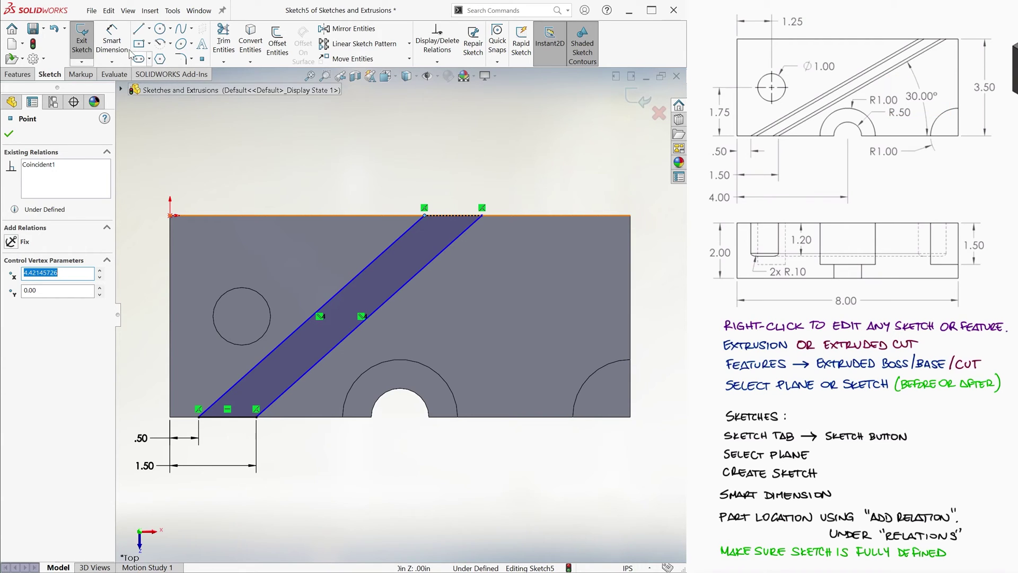
Step: Set a 30° angle between the right diagonal and the bottom edge, fully defining Sketch5
click(112, 38)
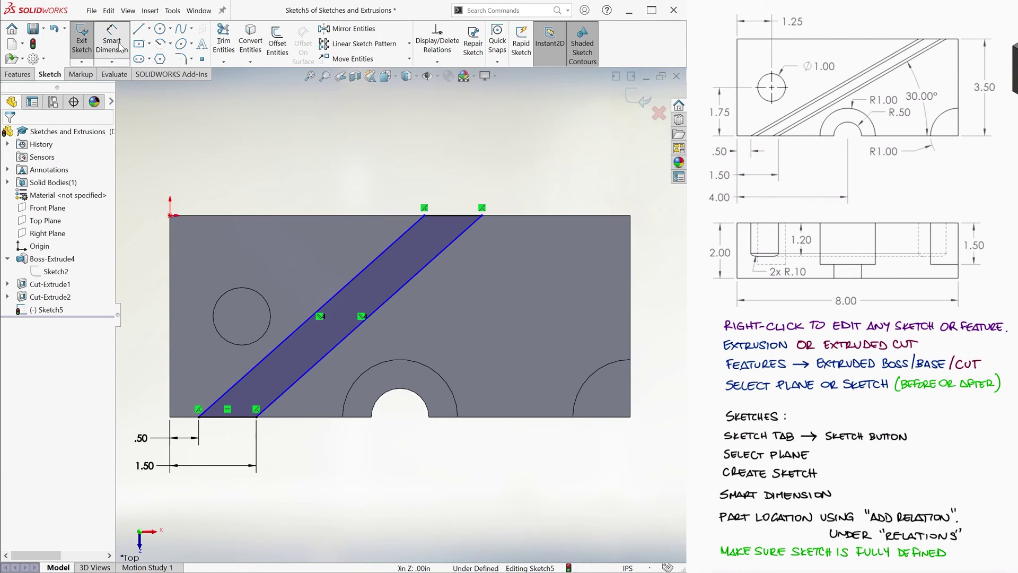
click(453, 241)
click(508, 421)
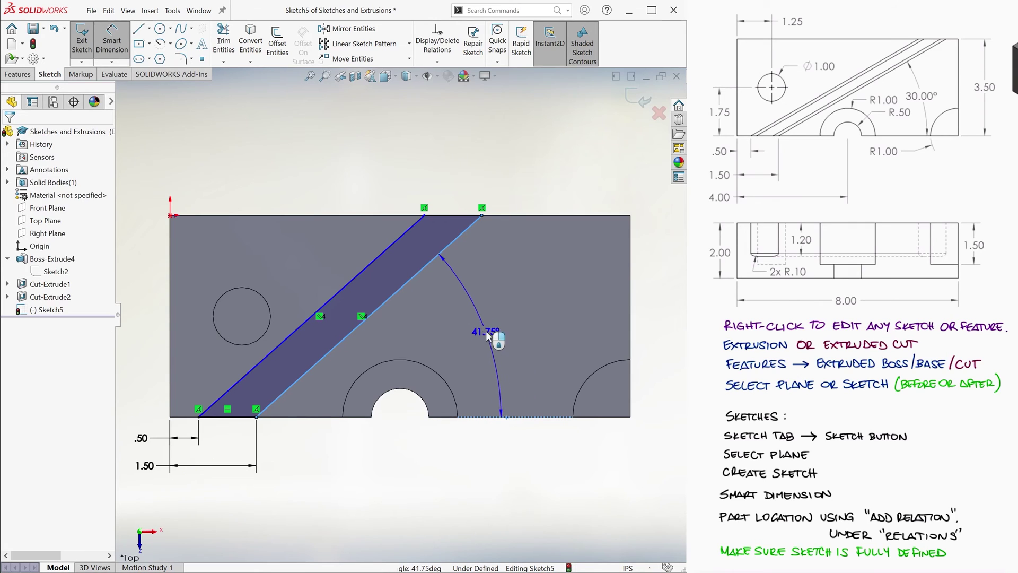
click(486, 330)
text(30)
key(Return)
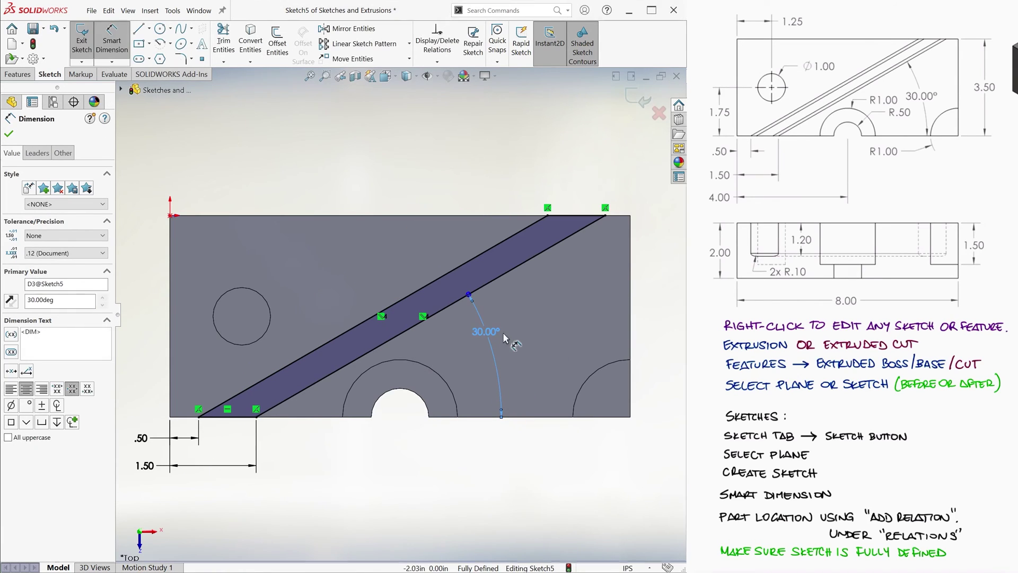
key(Escape)
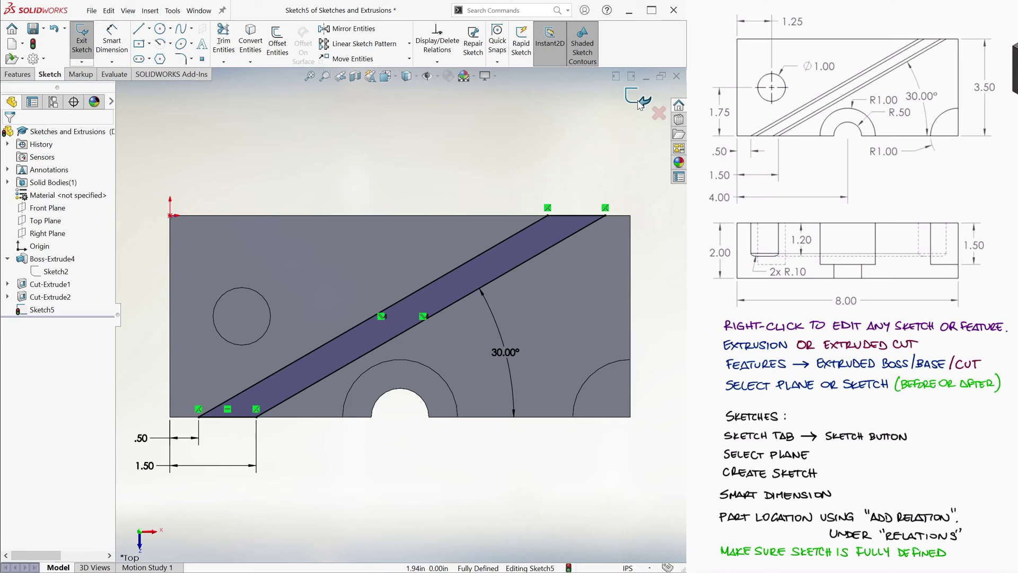
Step: Extrude-cut Sketch5's slanted strip Blind with a 1.2 in depth
click(640, 101)
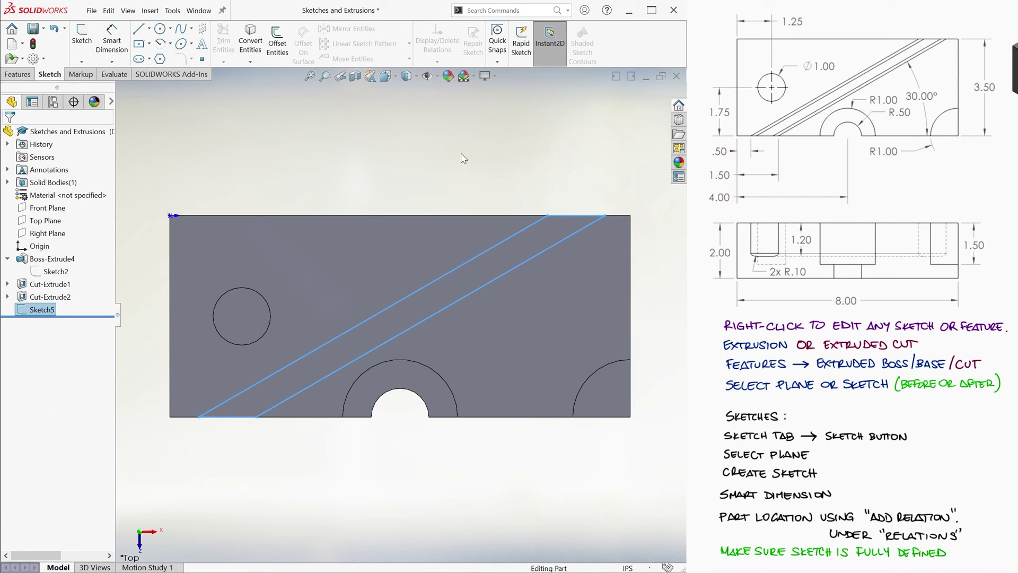
click(17, 74)
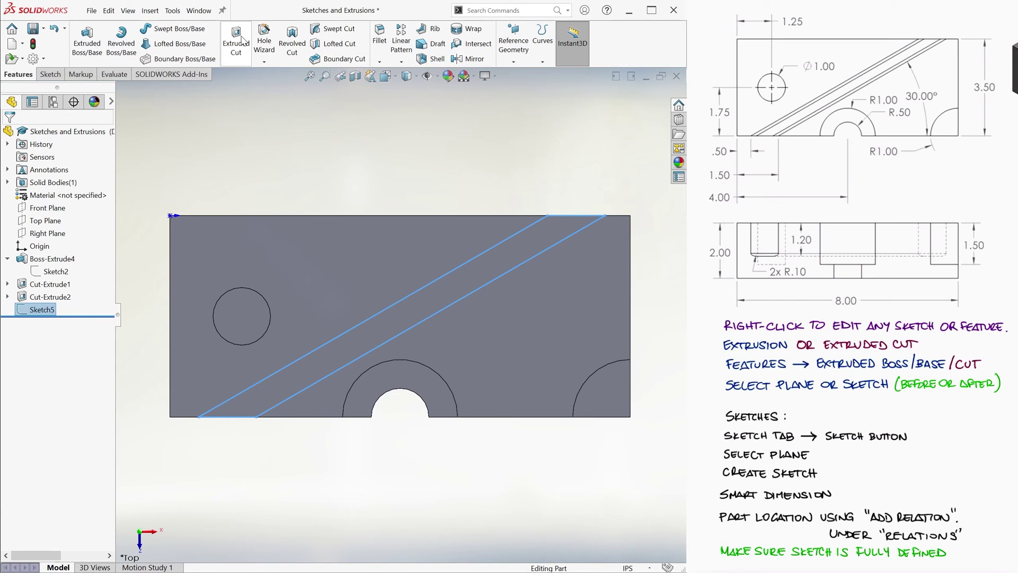
click(236, 43)
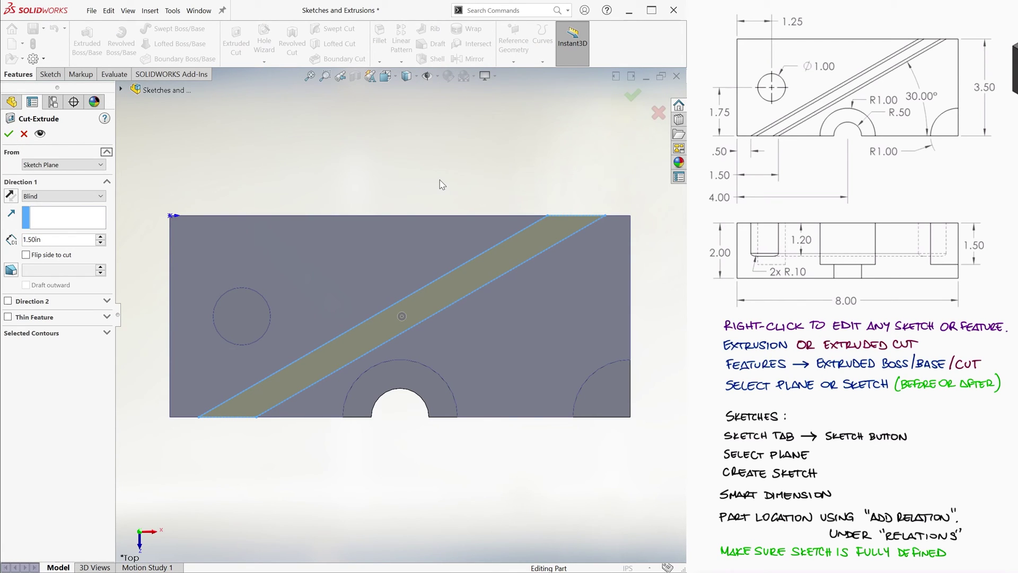
key(ctrl+7)
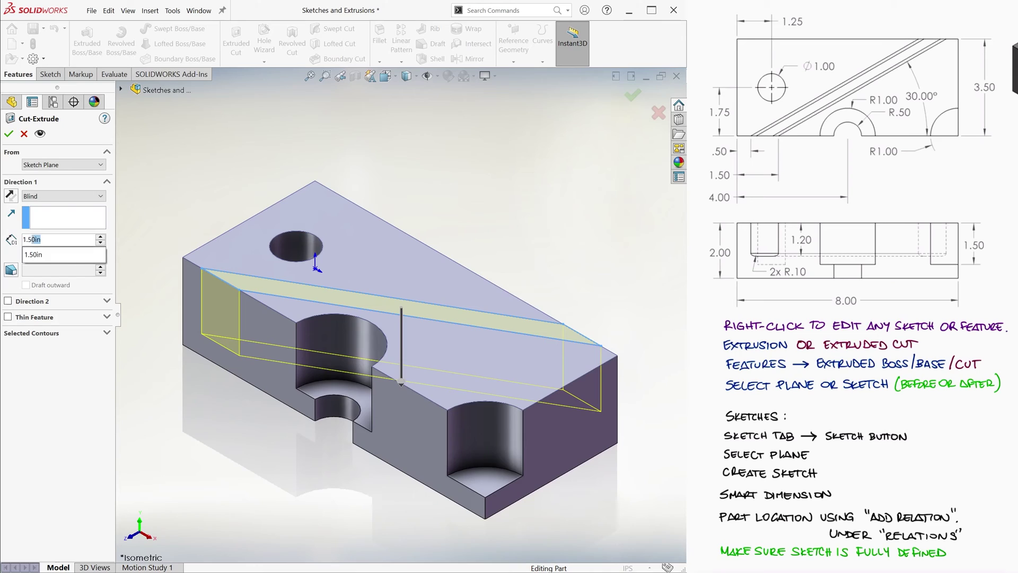
text(1.2)
key(Return)
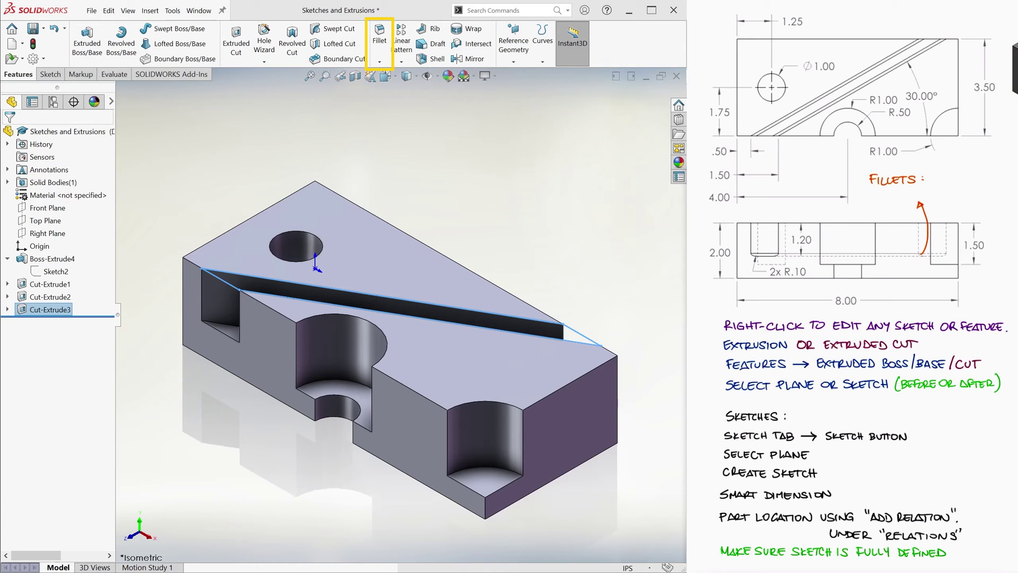
Step: Fillet the channel's two bottom edges at 0.10 in radius and inspect the result
key(Escape)
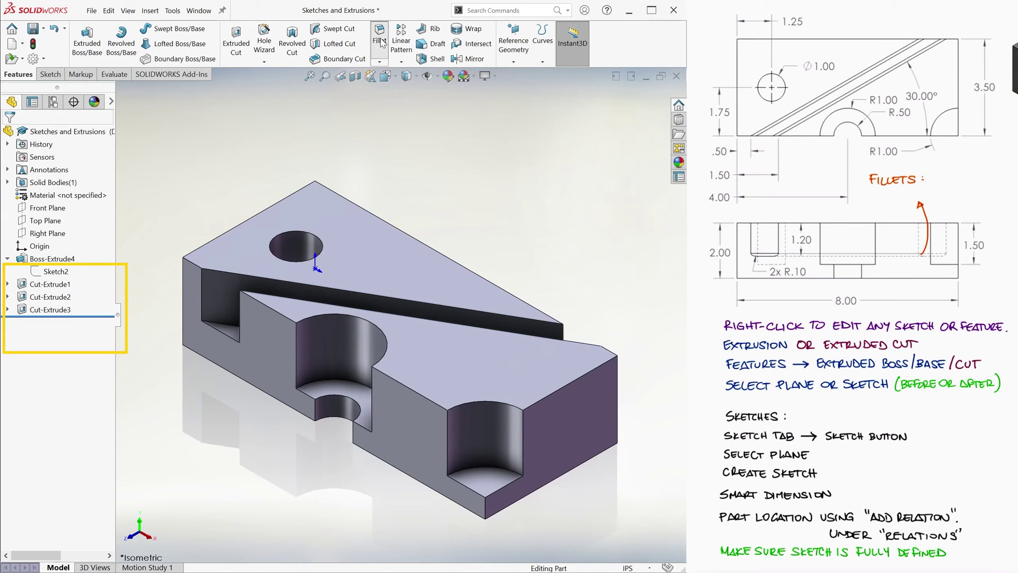
click(380, 42)
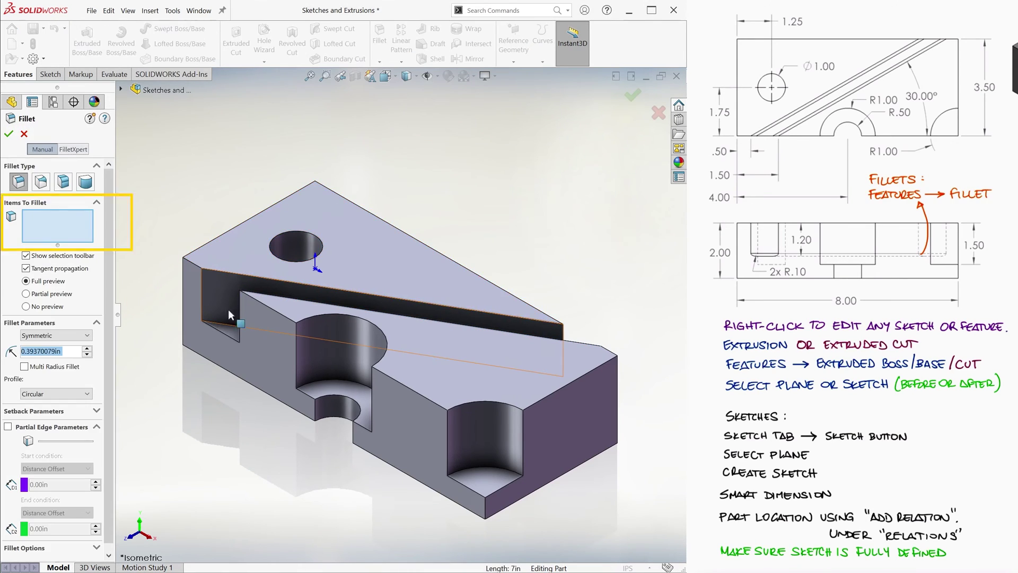
click(235, 328)
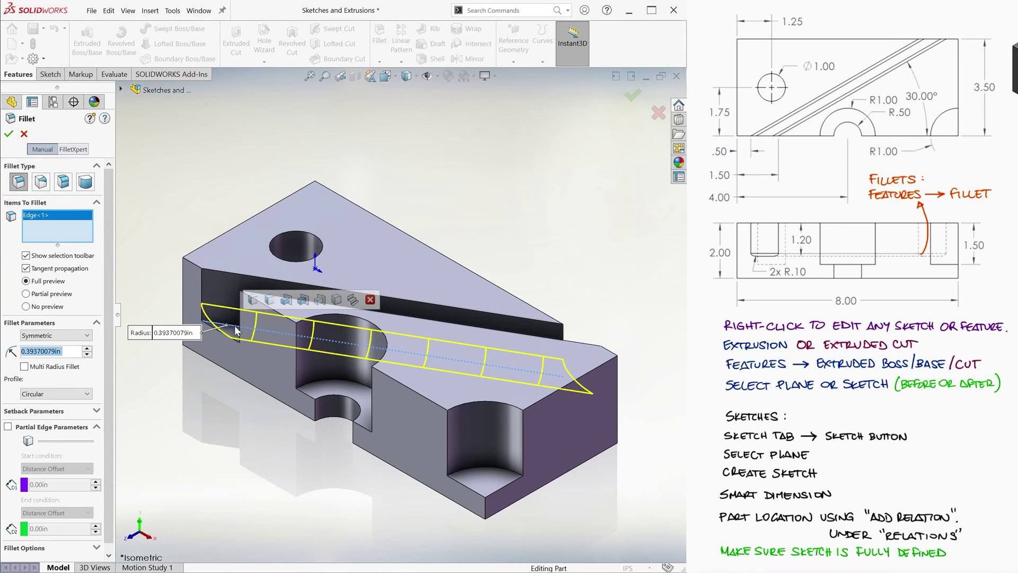
click(268, 348)
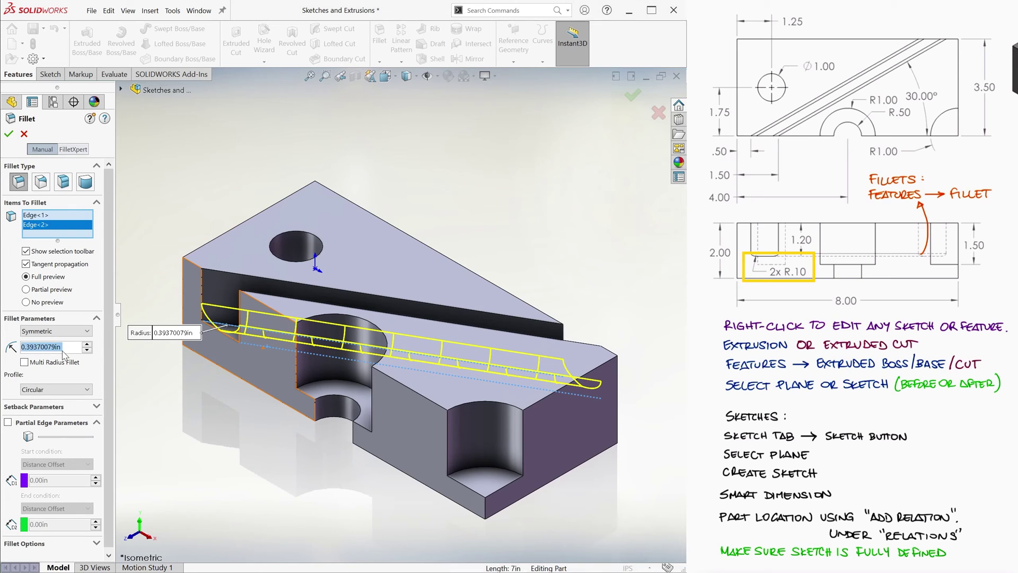
text(0.1)
key(Return)
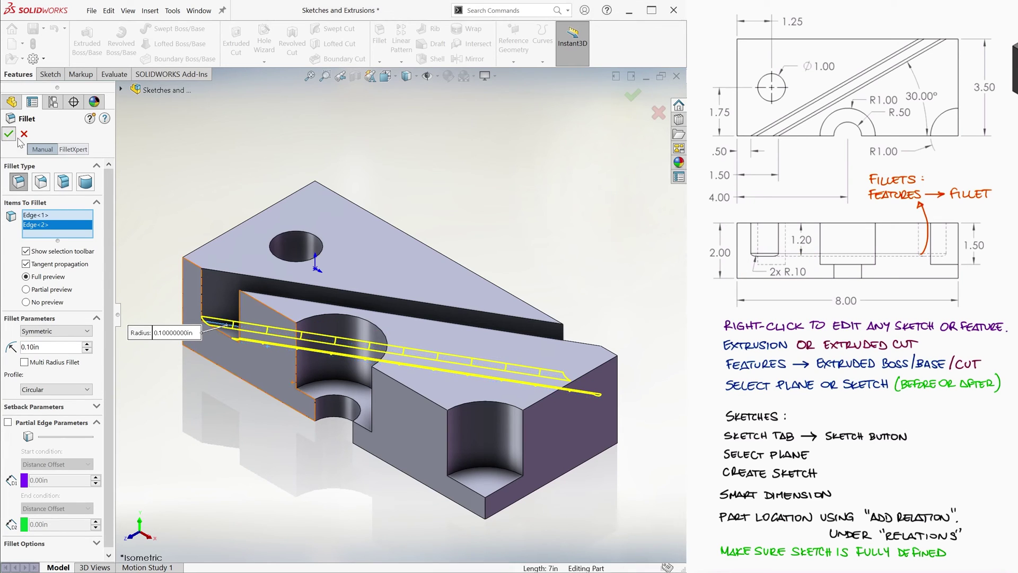
click(9, 133)
middle_drag(159, 177, 336, 196)
scroll(405, 350, down, 5)
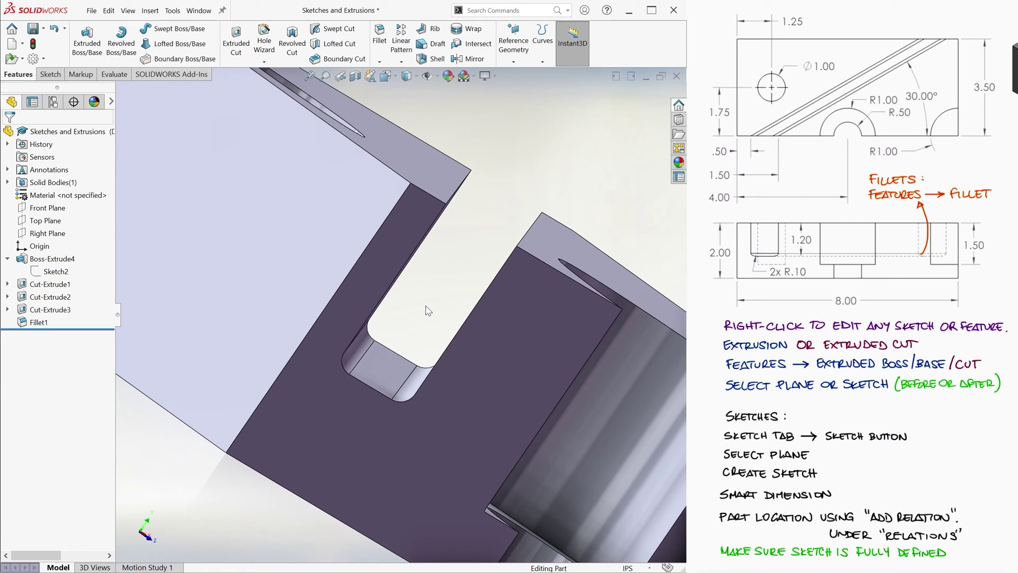
key(ctrl+7)
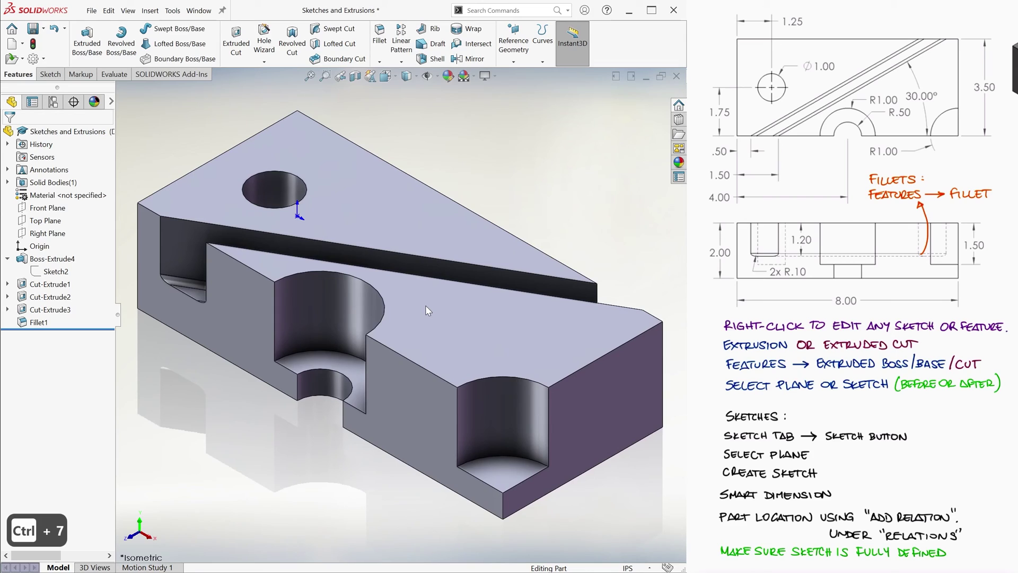
Step: Save the part, then apply AISI 1020 Steel, Cold Rolled through Edit Material
key(ctrl+s)
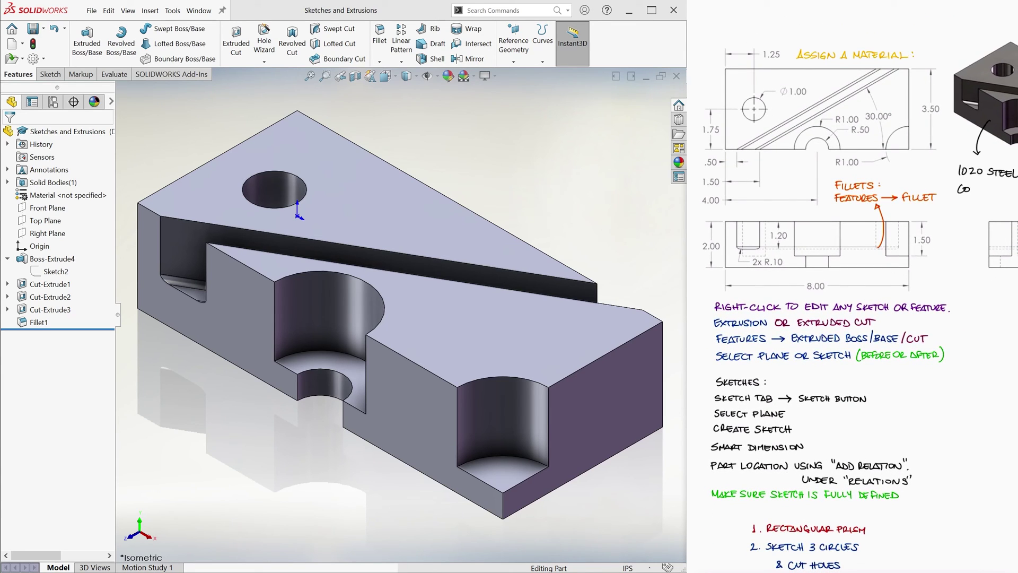
right_click(53, 195)
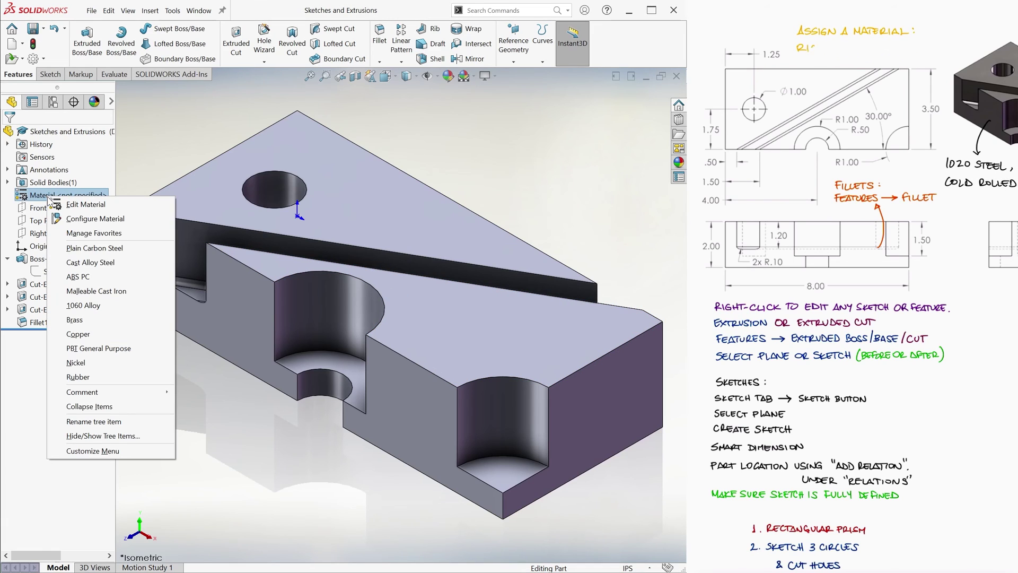
click(85, 204)
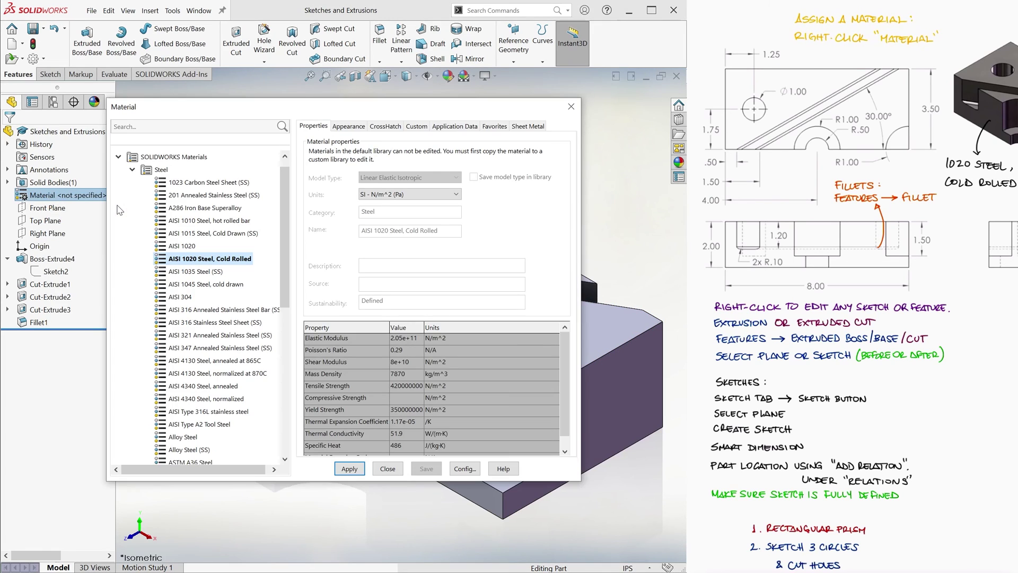
click(350, 470)
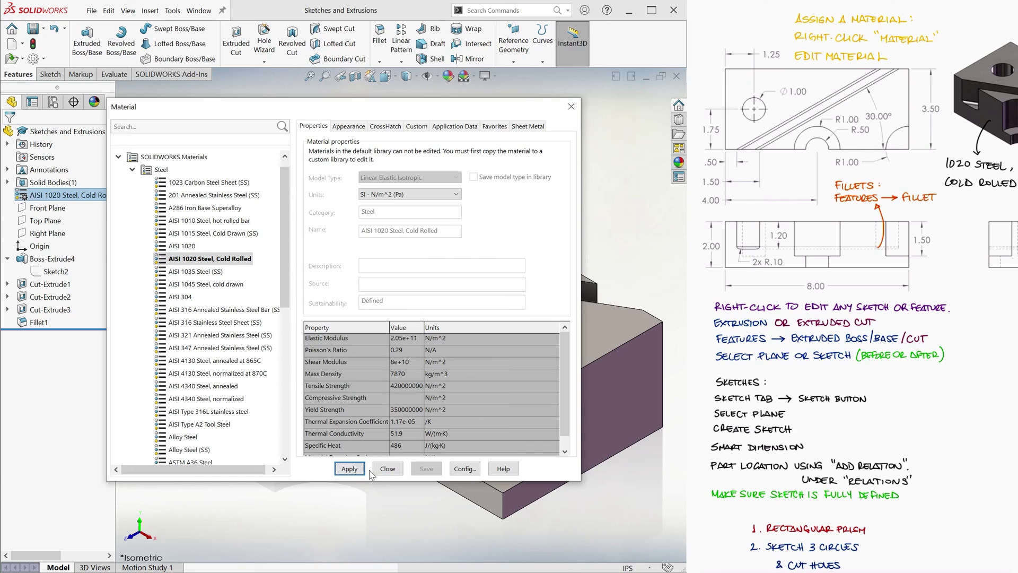
click(376, 471)
Step: Open Mass Properties from the Evaluate tab, showing 13.34 lb mass and 46.92 in³ volume
click(115, 74)
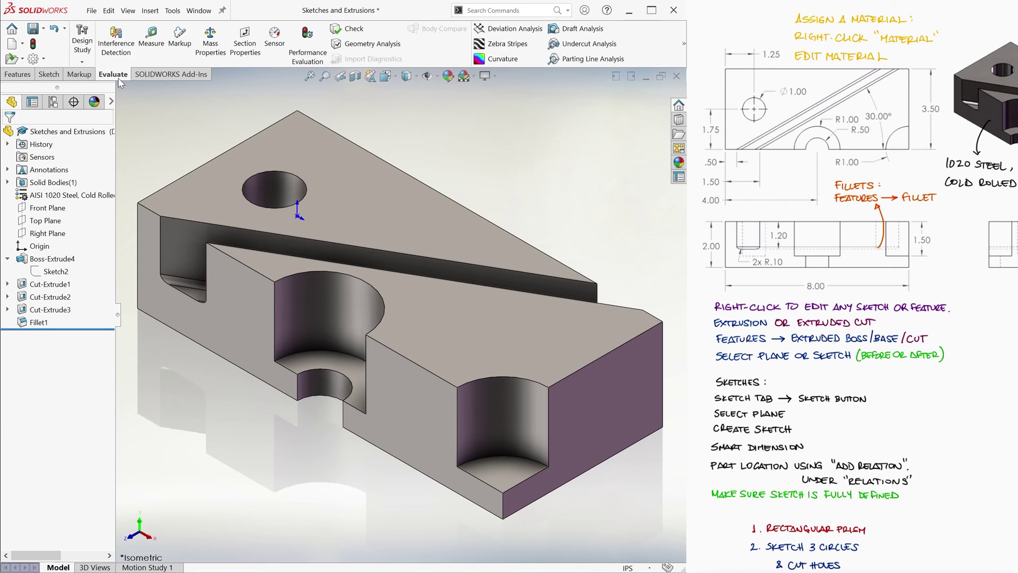
click(175, 42)
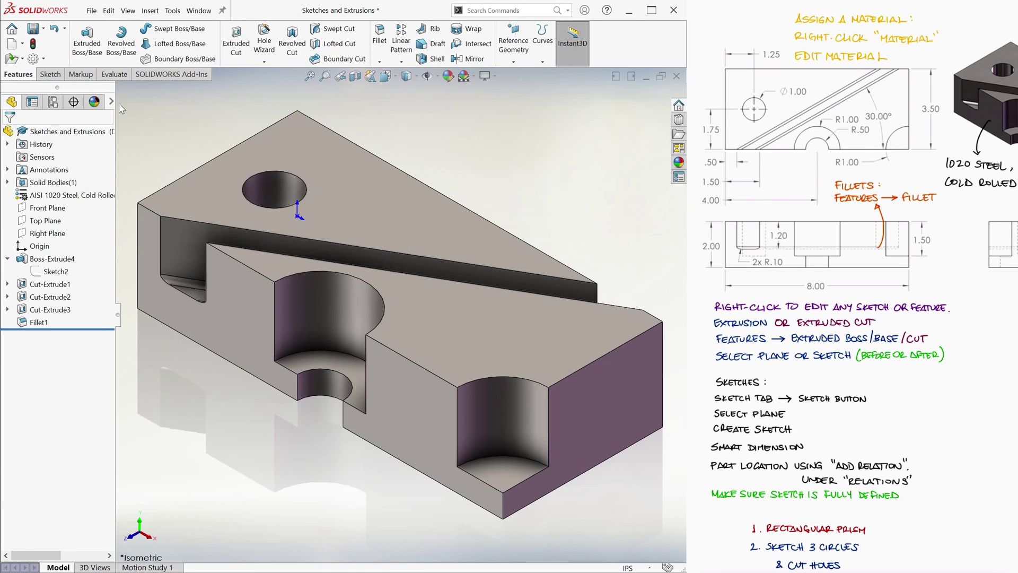
click(114, 74)
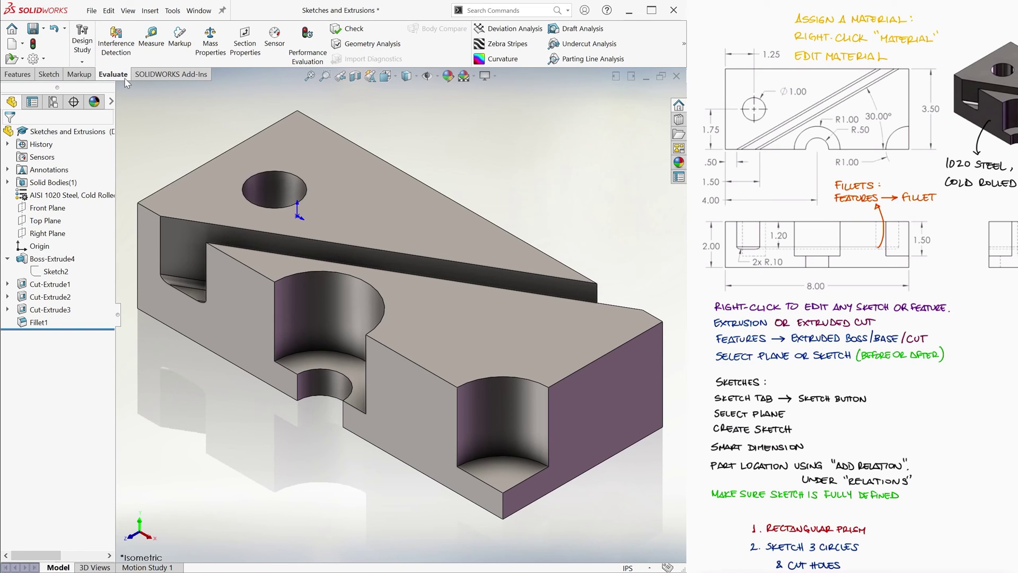
click(210, 40)
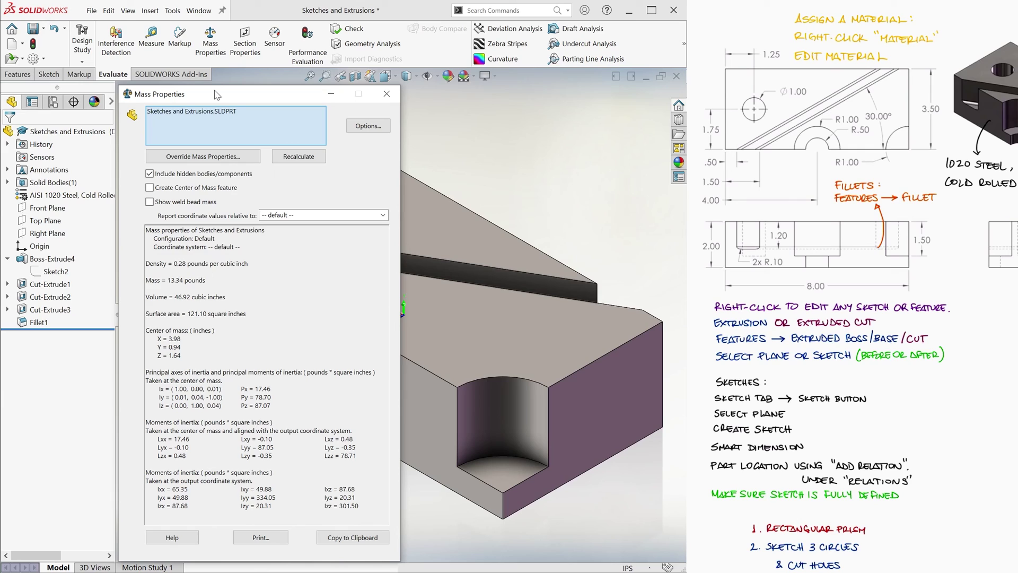
Step: Close the Mass Properties report and check that Sketch2 is fully defined, then exit the sketch
click(386, 93)
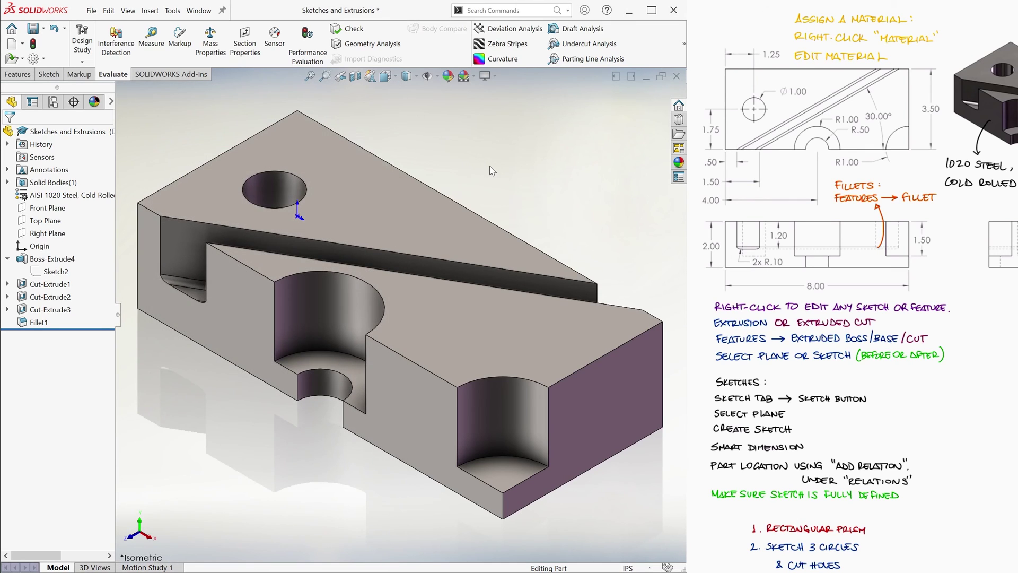
click(51, 75)
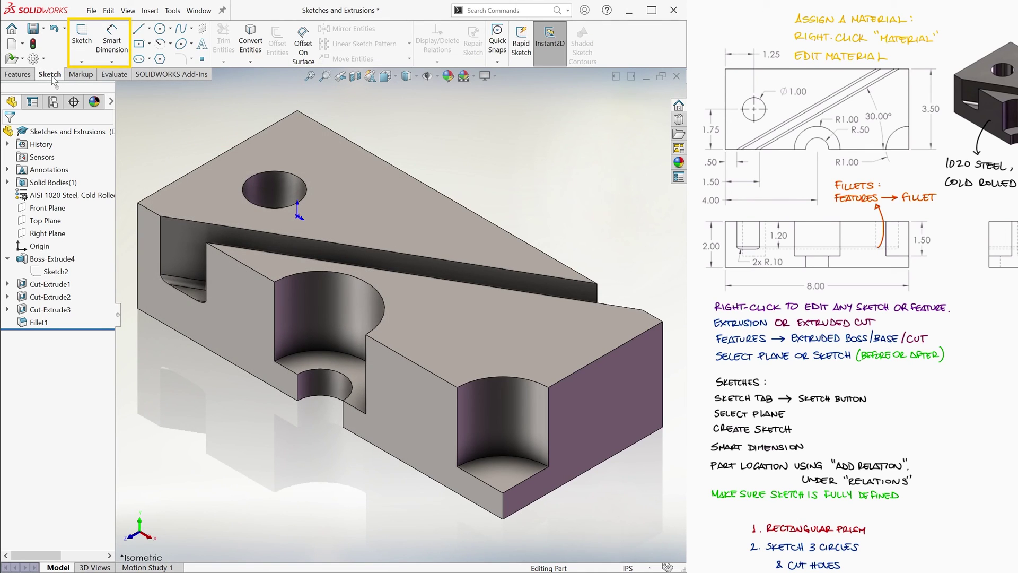
right_click(56, 271)
click(75, 246)
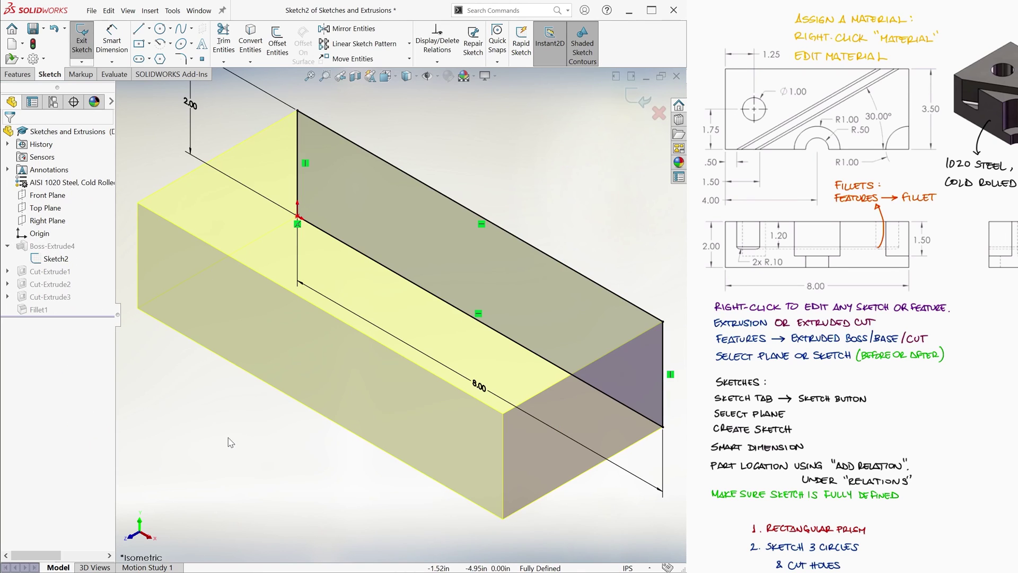
click(437, 61)
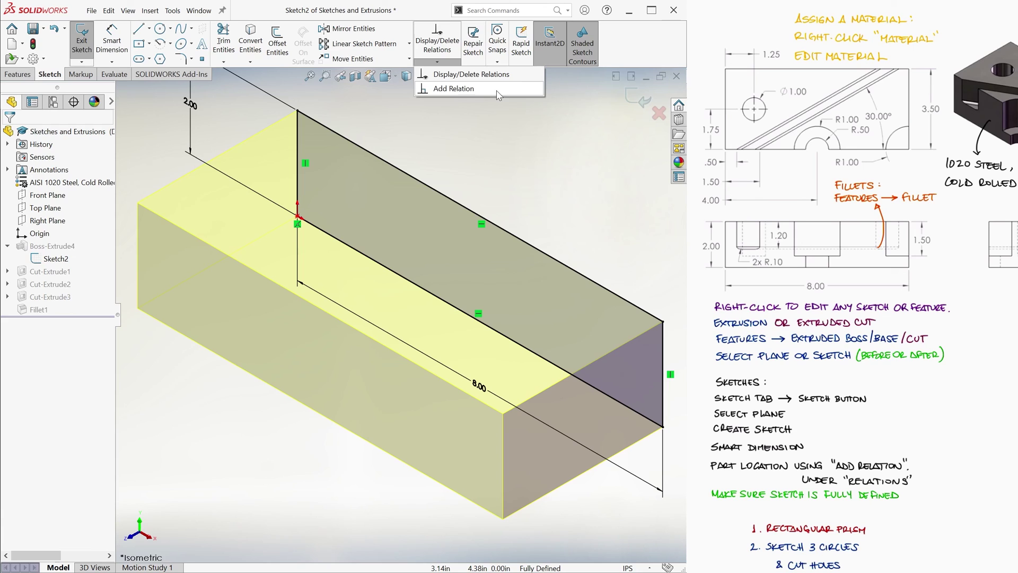
click(82, 37)
click(18, 74)
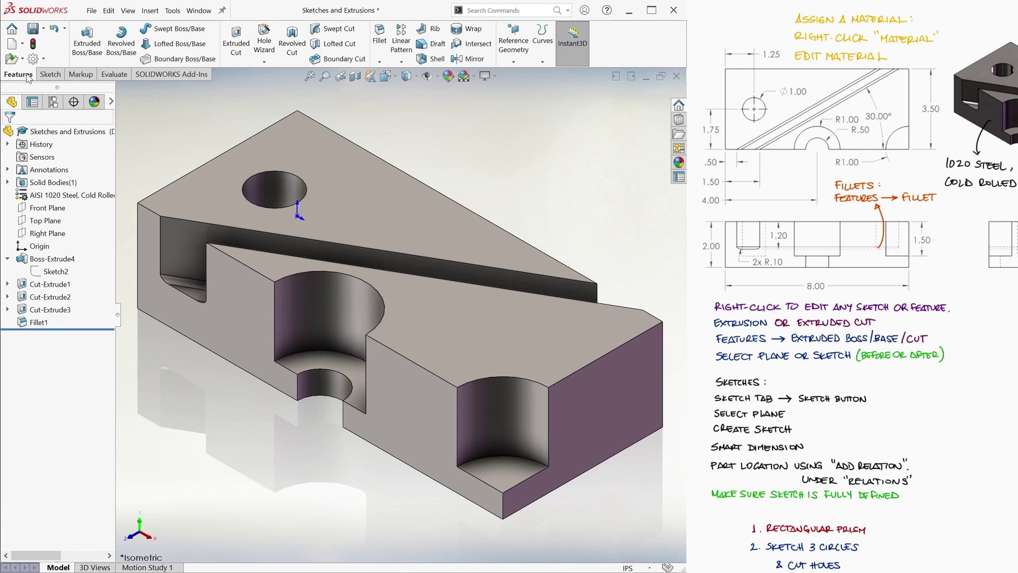
Step: Save the part 'Sketches and Extrusions'
right_click(49, 259)
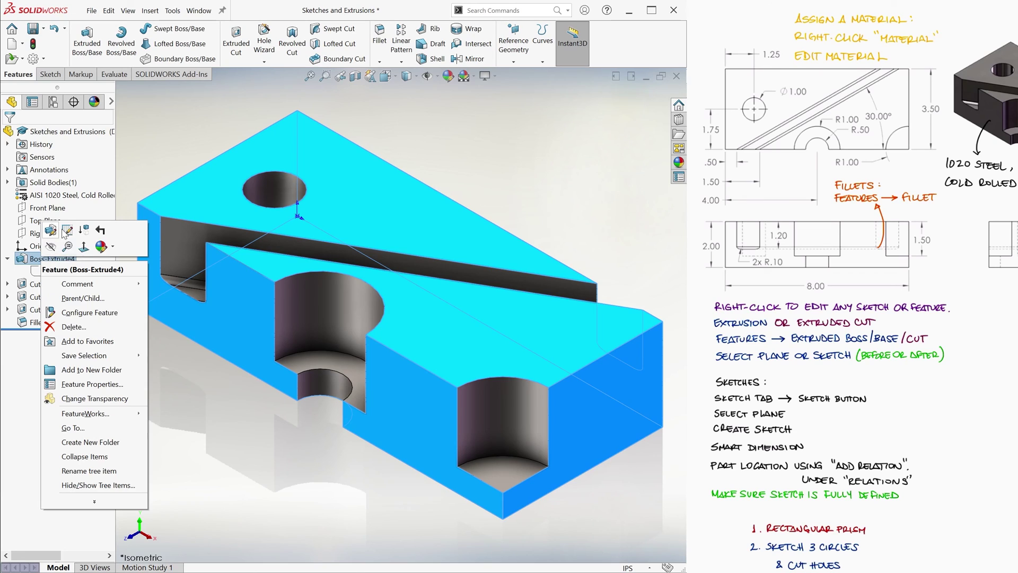
key(Escape)
click(33, 29)
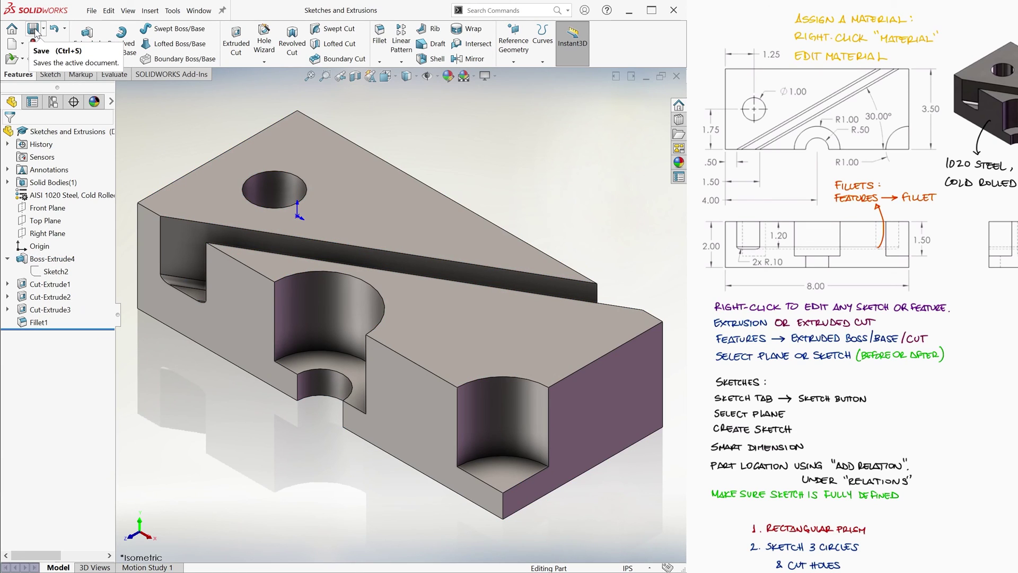